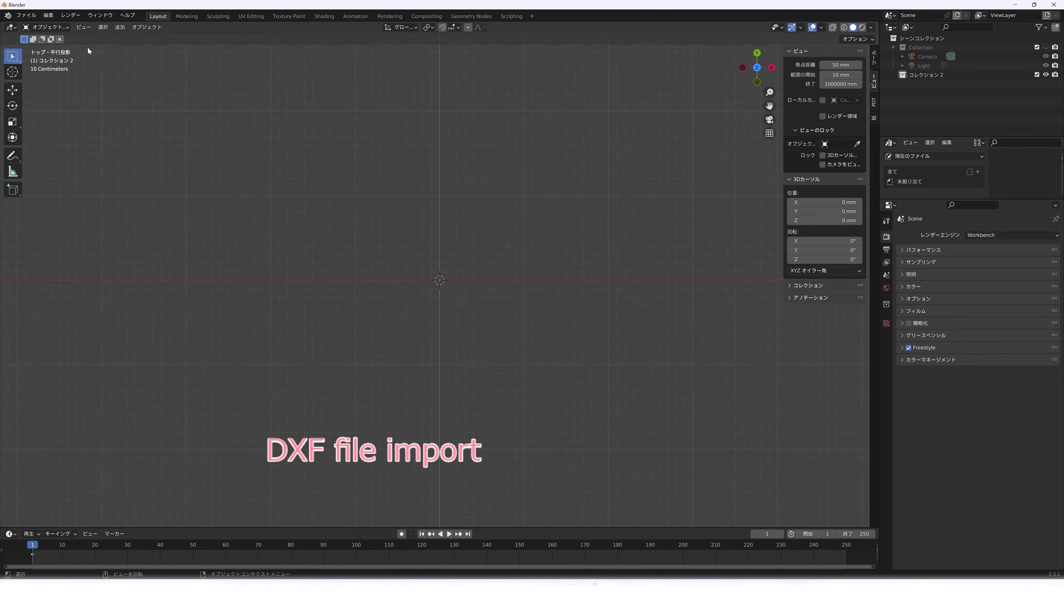
Start an AutoCAD DXF import and choose OWAN.dxf from the JWW folder on the USB drive.
click(26, 15)
mouse_move(66, 138)
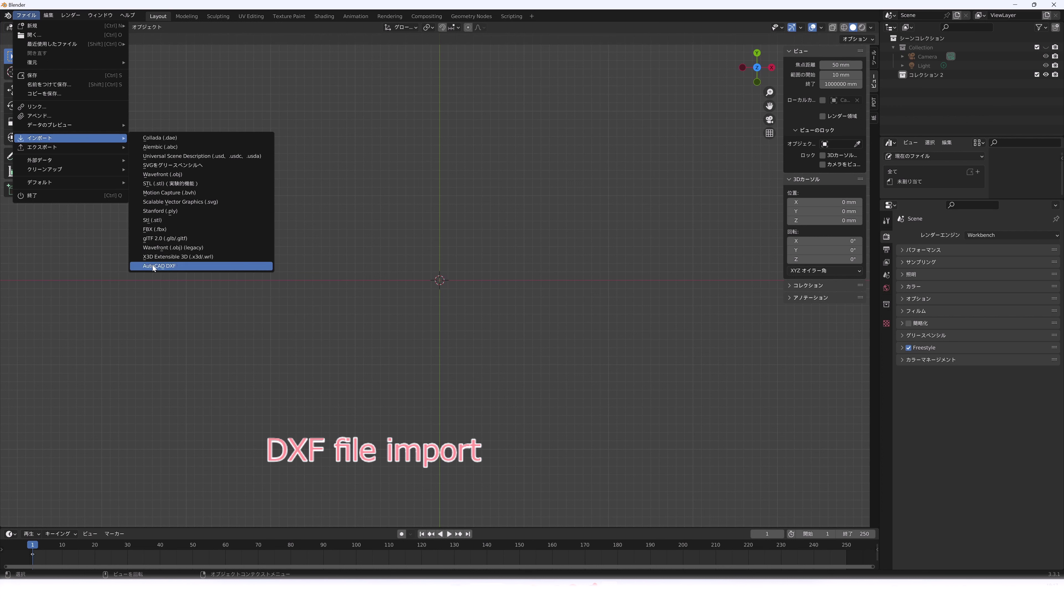
click(152, 265)
scroll(342, 252, down, 2)
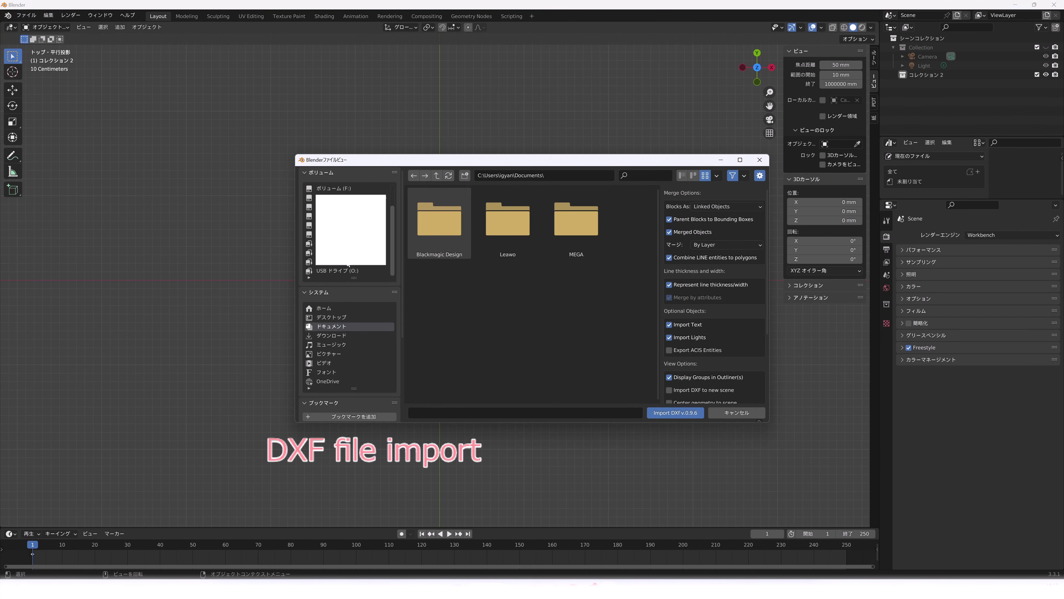
click(342, 271)
click(432, 237)
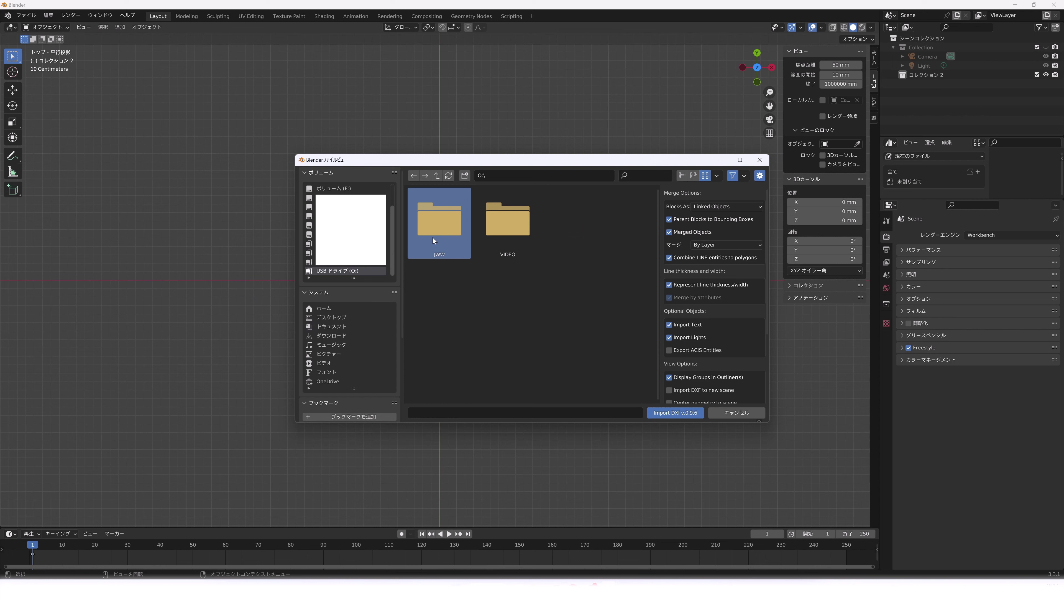
double_click(432, 237)
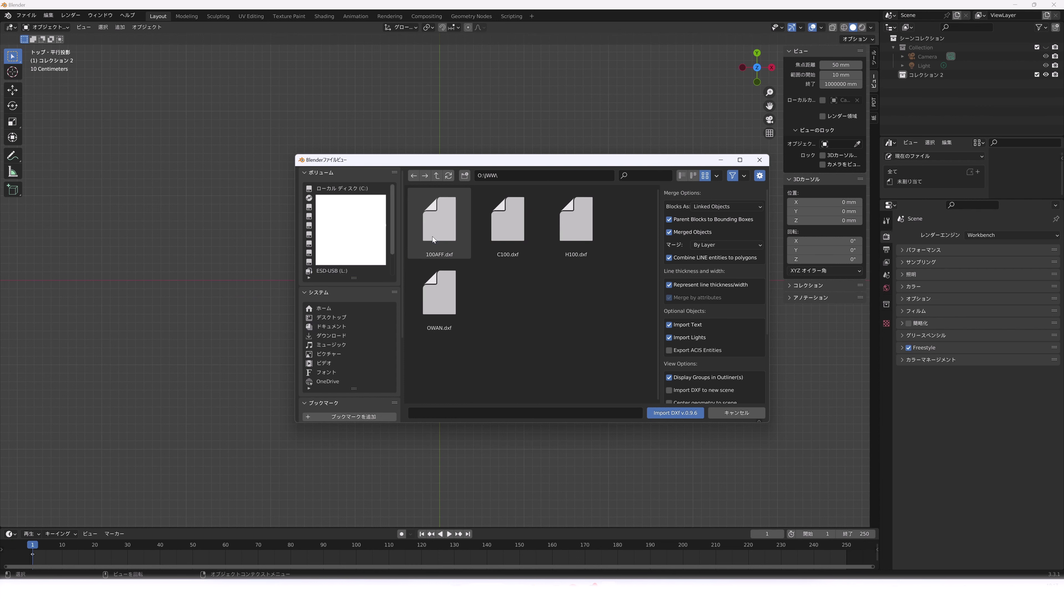
click(441, 309)
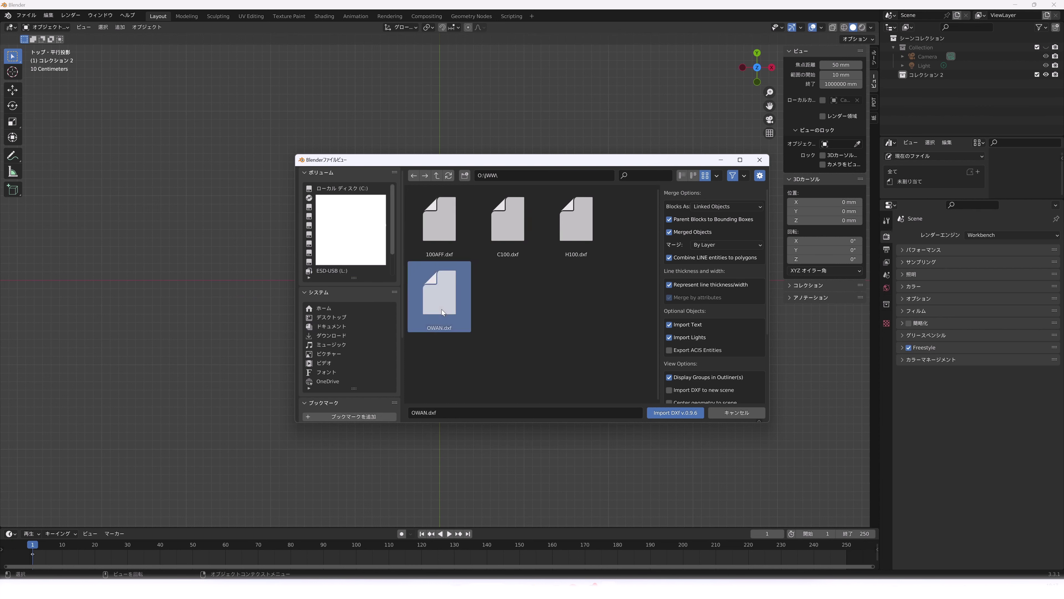
Import OWAN.dxf without text or lights at a 0.001 unit scale.
click(677, 325)
scroll(685, 339, down, 5)
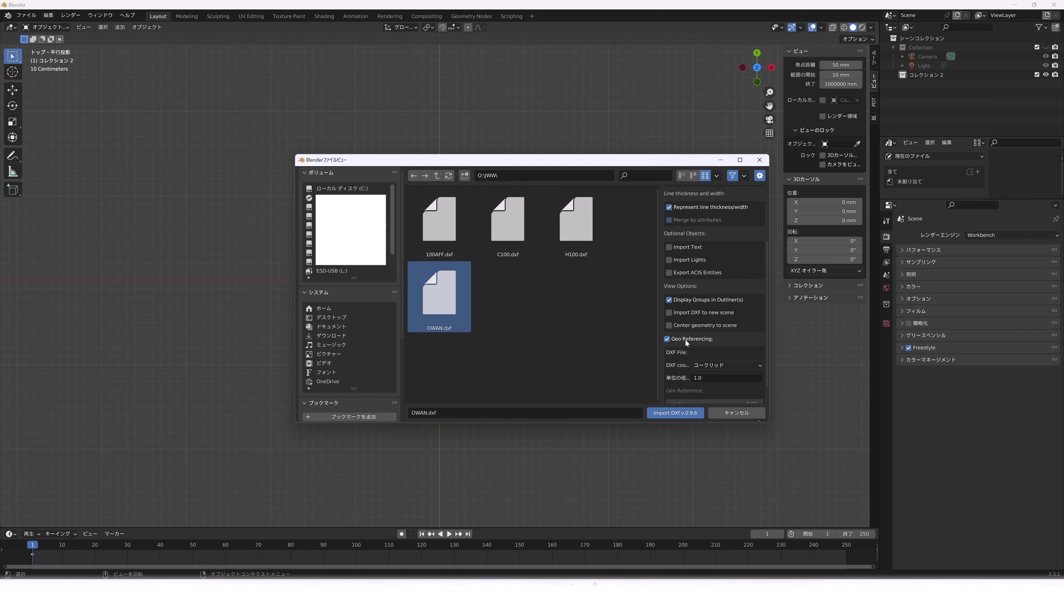
click(709, 365)
key(Num_Lock)
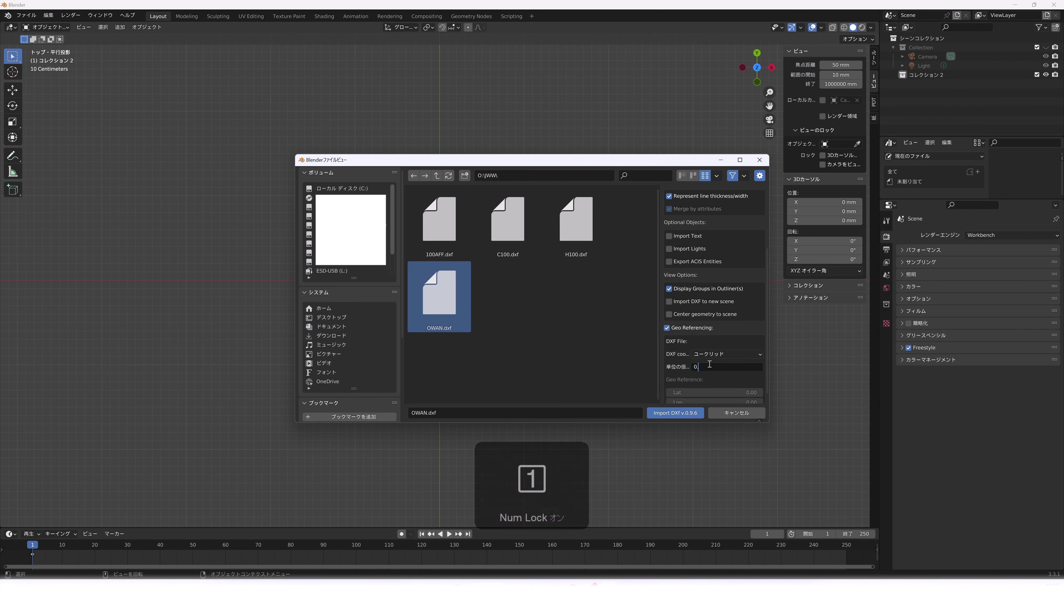
text(0.001)
key(Return)
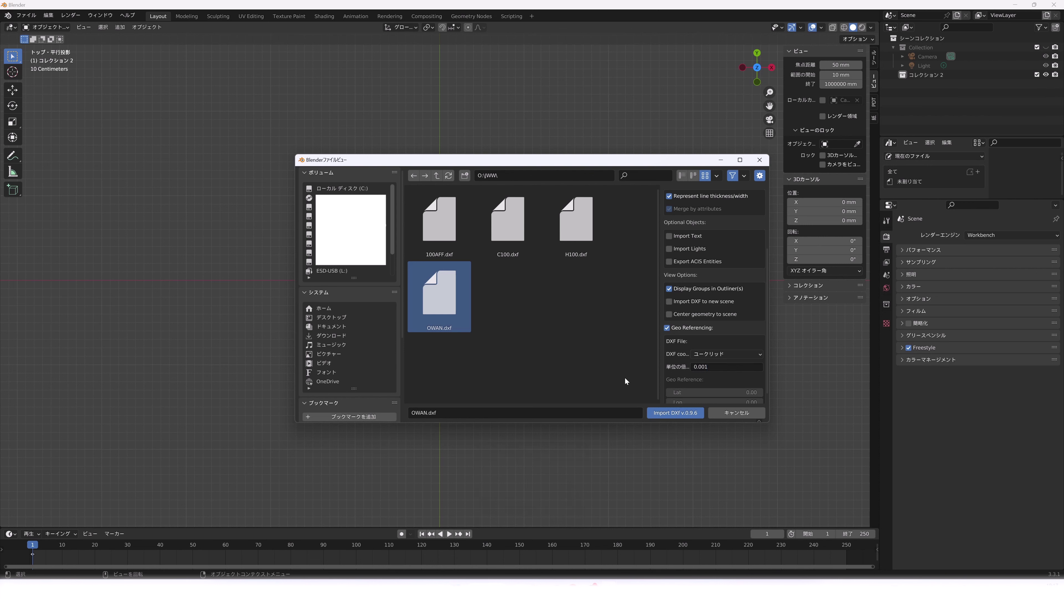
click(673, 413)
Convert the imported OWAN curve to a mesh and switch the viewport to wireframe shading.
scroll(433, 279, up, 3)
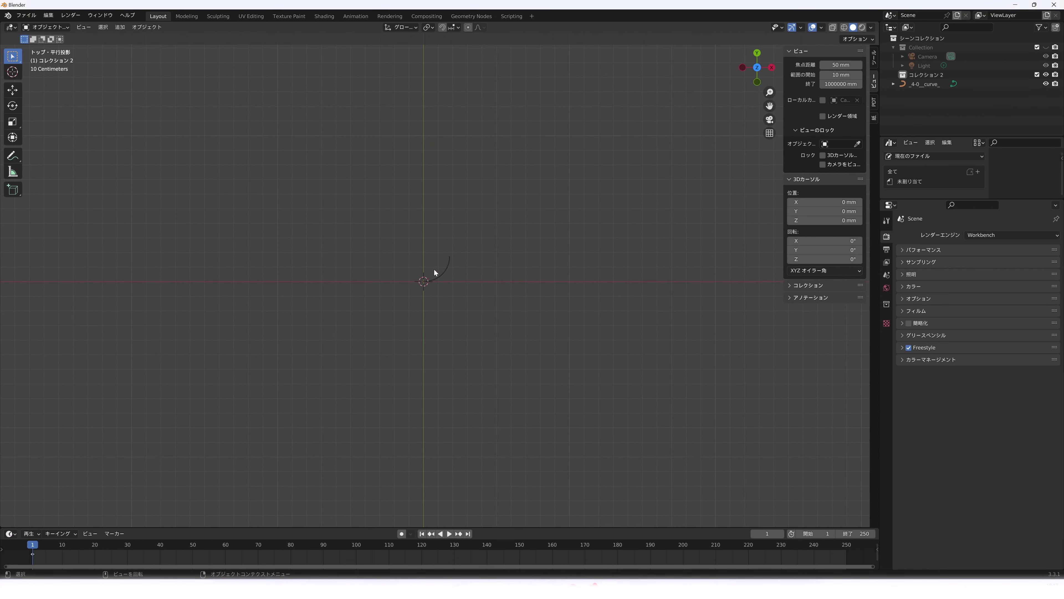
scroll(434, 269, up, 3)
scroll(463, 282, up, 3)
scroll(464, 291, up, 3)
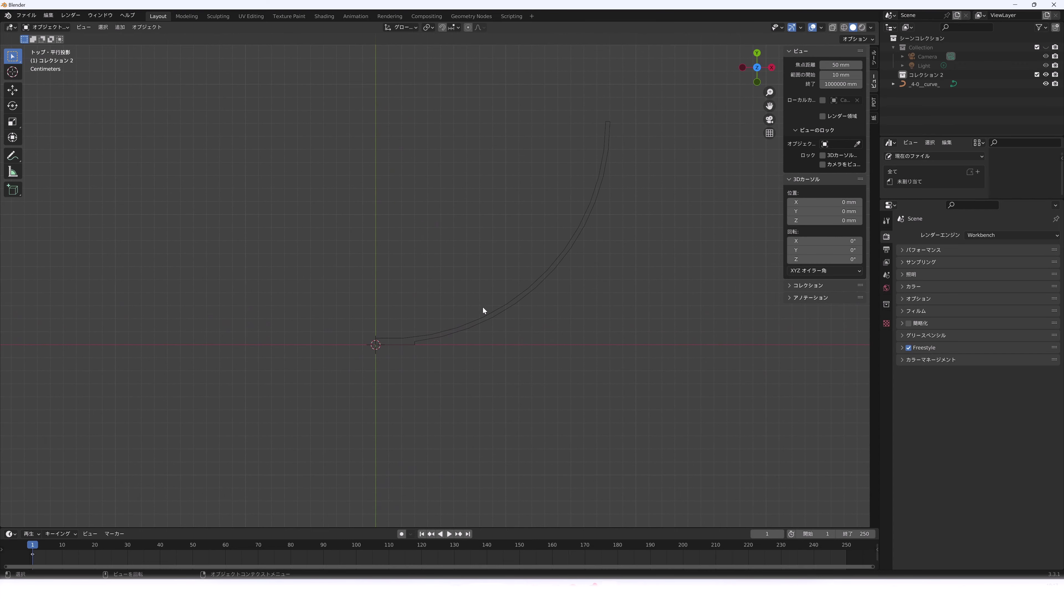
click(507, 311)
scroll(461, 362, down, 2)
scroll(522, 254, up, 2)
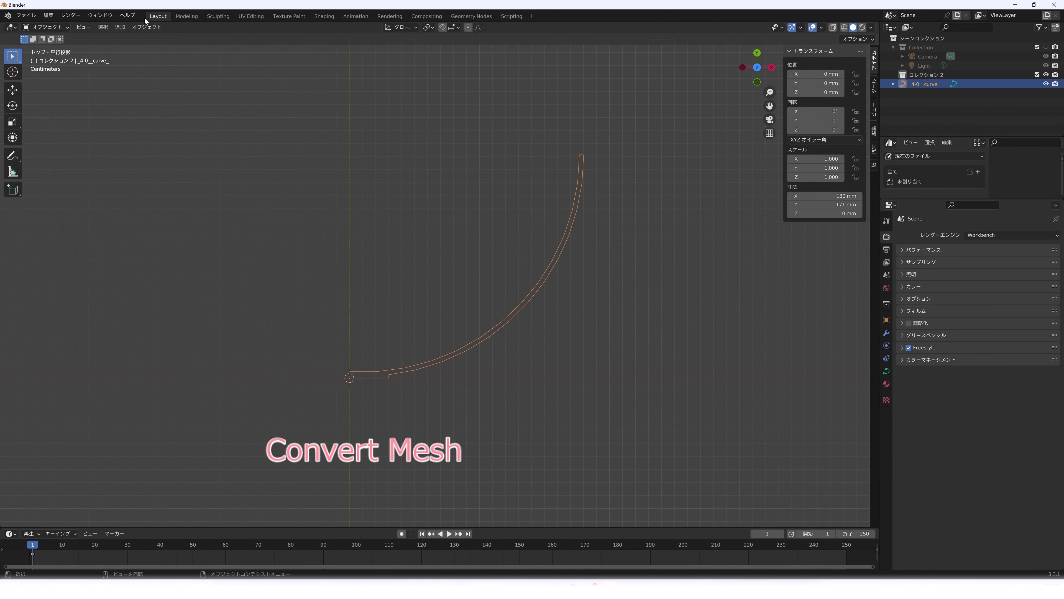
click(147, 27)
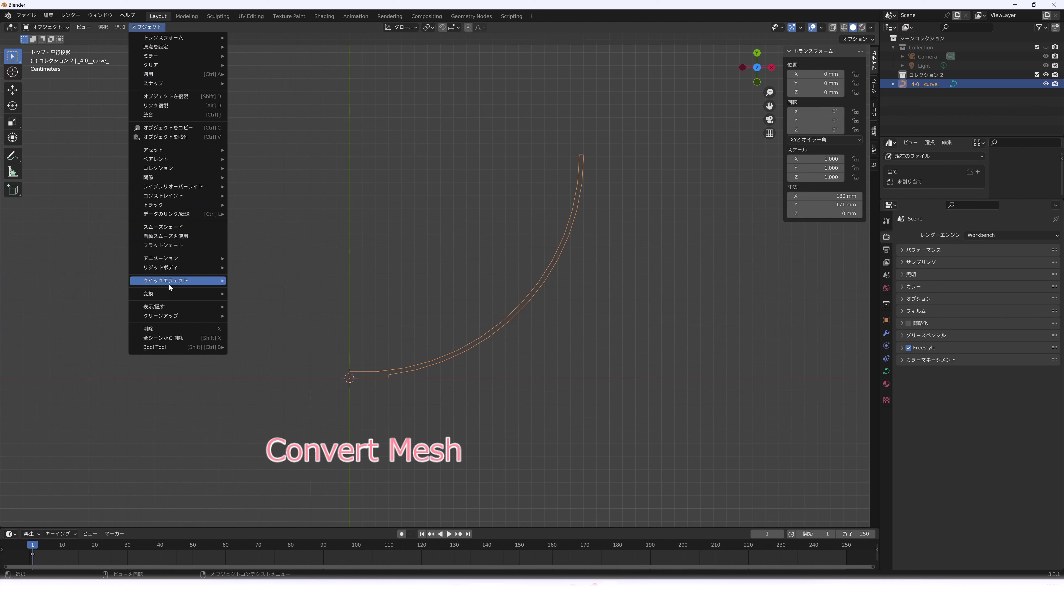
mouse_move(149, 293)
click(251, 305)
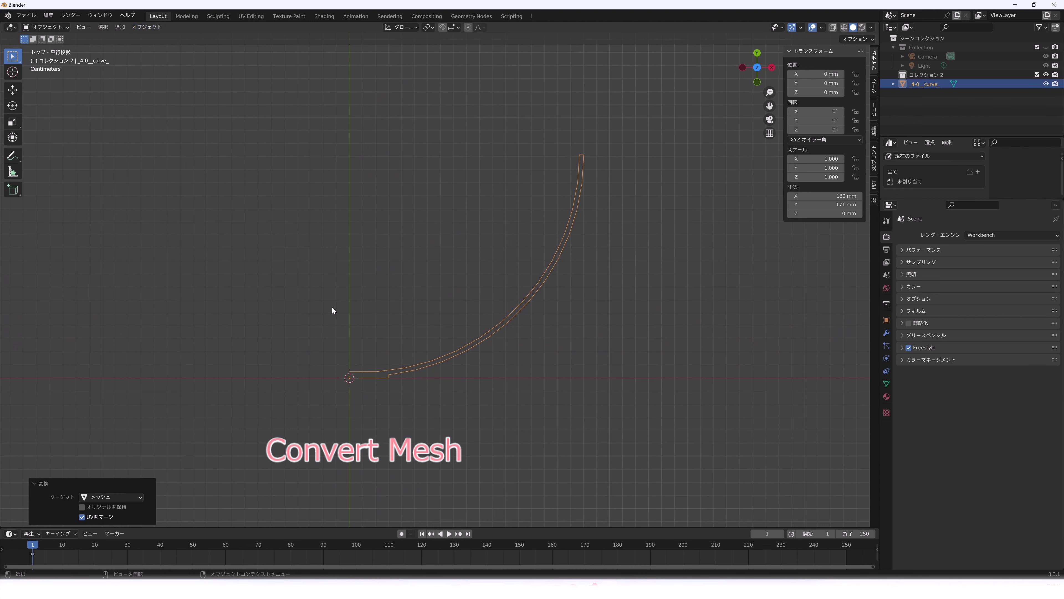
click(843, 28)
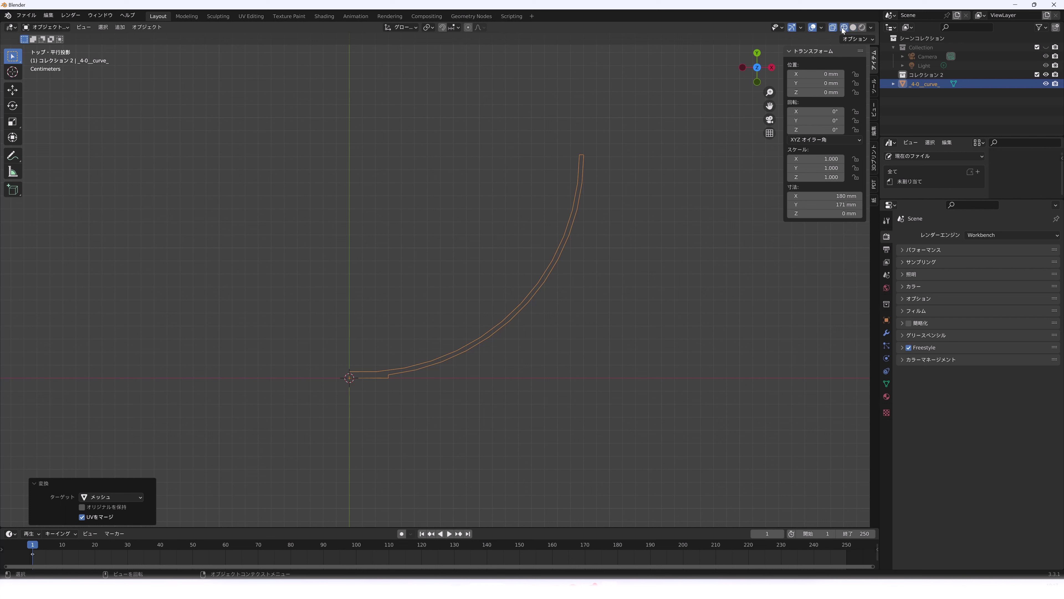
Enter Edit Mode and box-select every vertex of the curve outline.
click(48, 31)
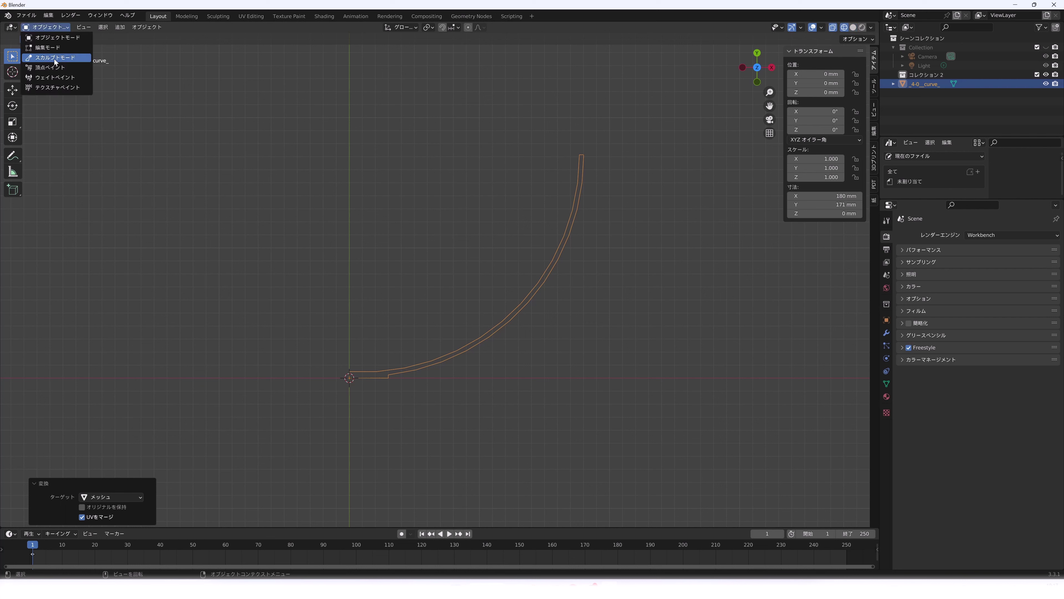
click(54, 57)
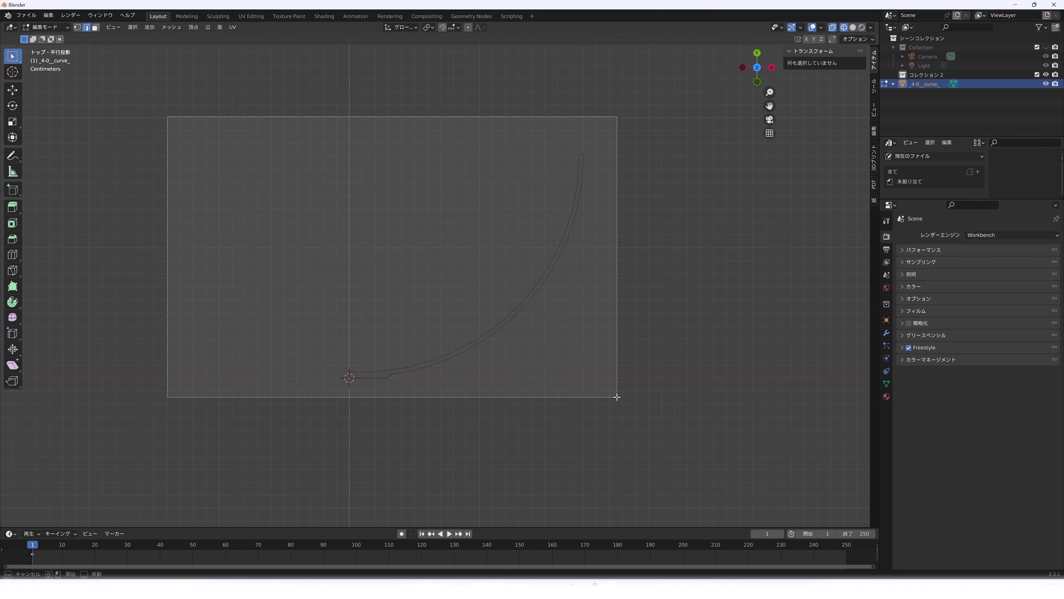
drag(167, 117, 618, 397)
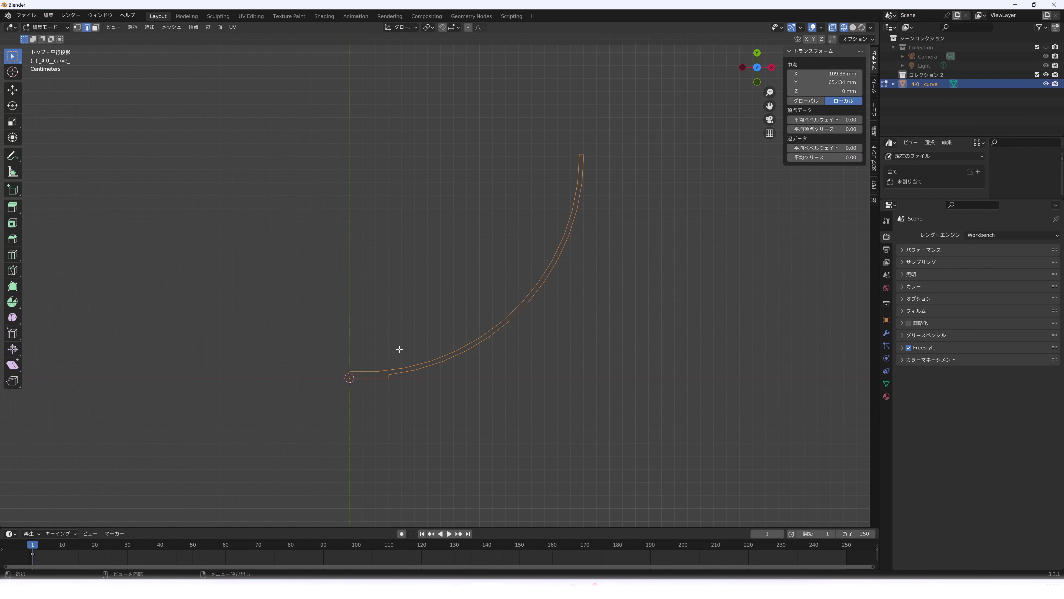
scroll(399, 350, up, 2)
Try filling the outline with a face, check it without X-ray, and undo the failed fill.
key(f)
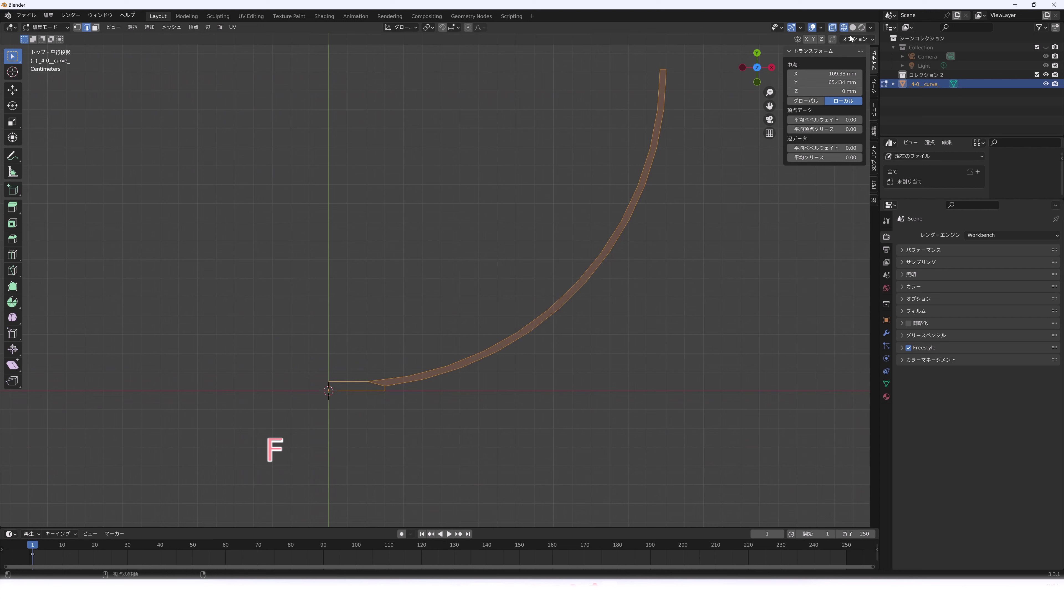
click(832, 29)
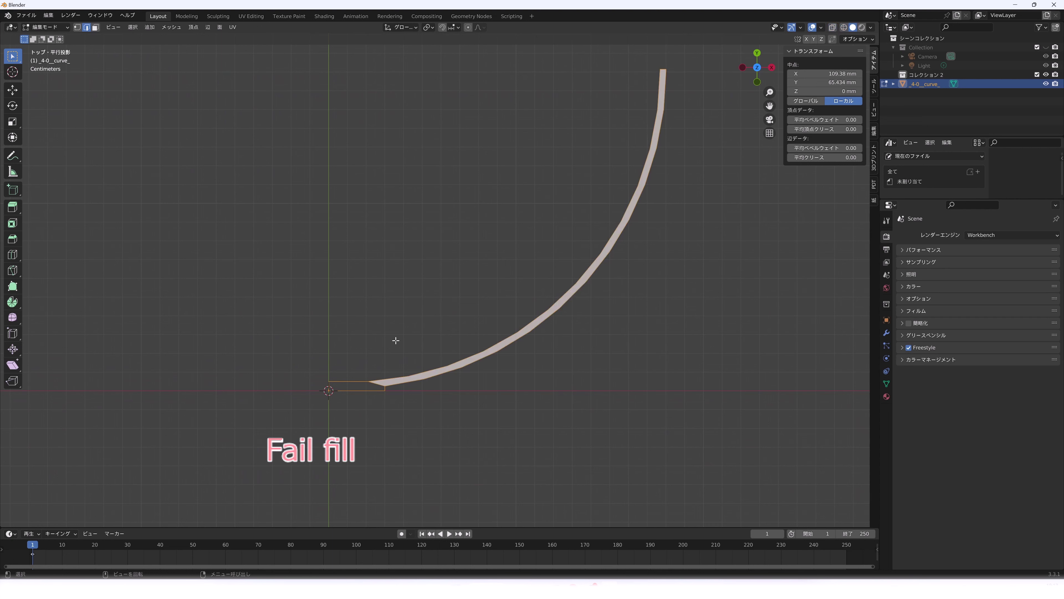
key(ctrl)
key(ctrl+z)
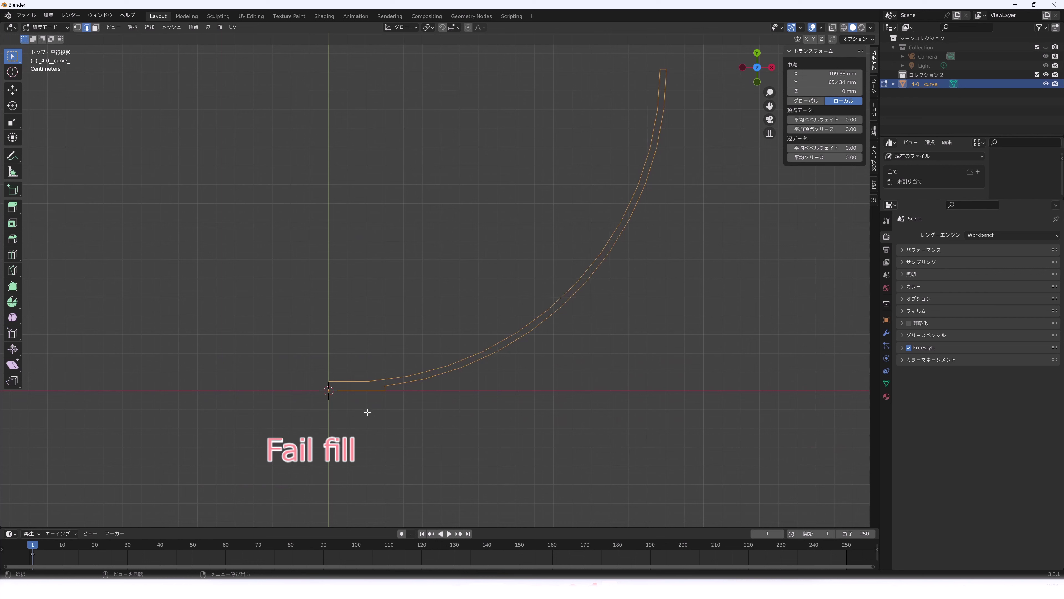
Merge vertices by distance, removing 4 duplicates, and fill the outline with one face.
click(170, 27)
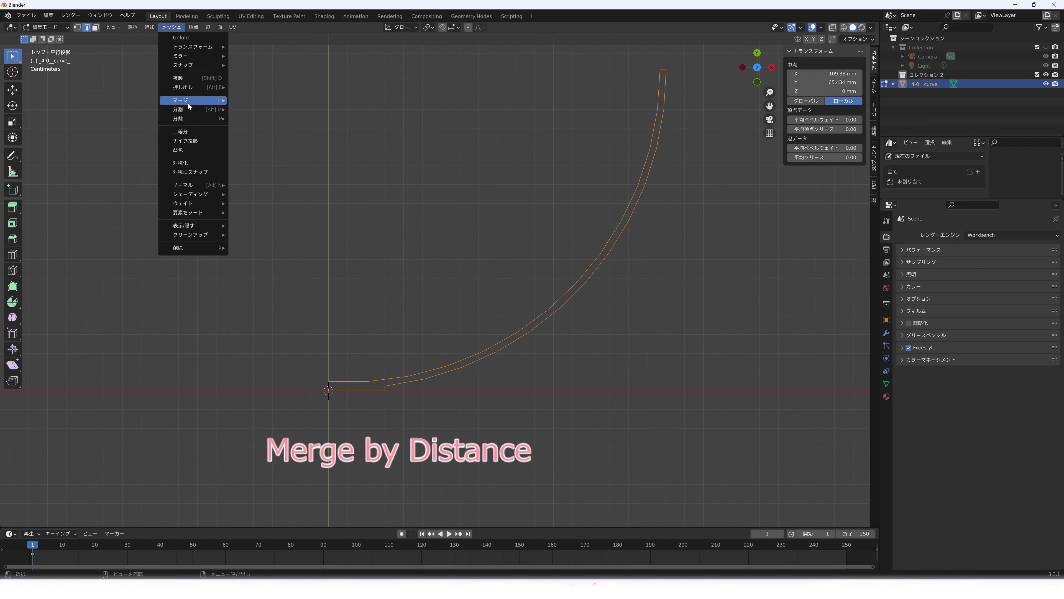
mouse_move(181, 100)
click(247, 132)
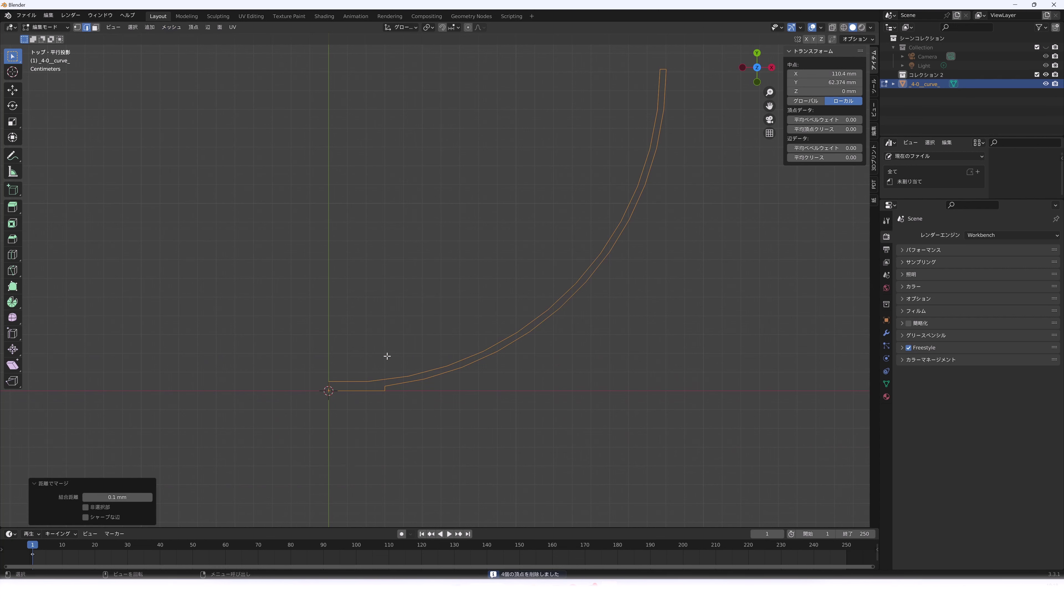
key(f)
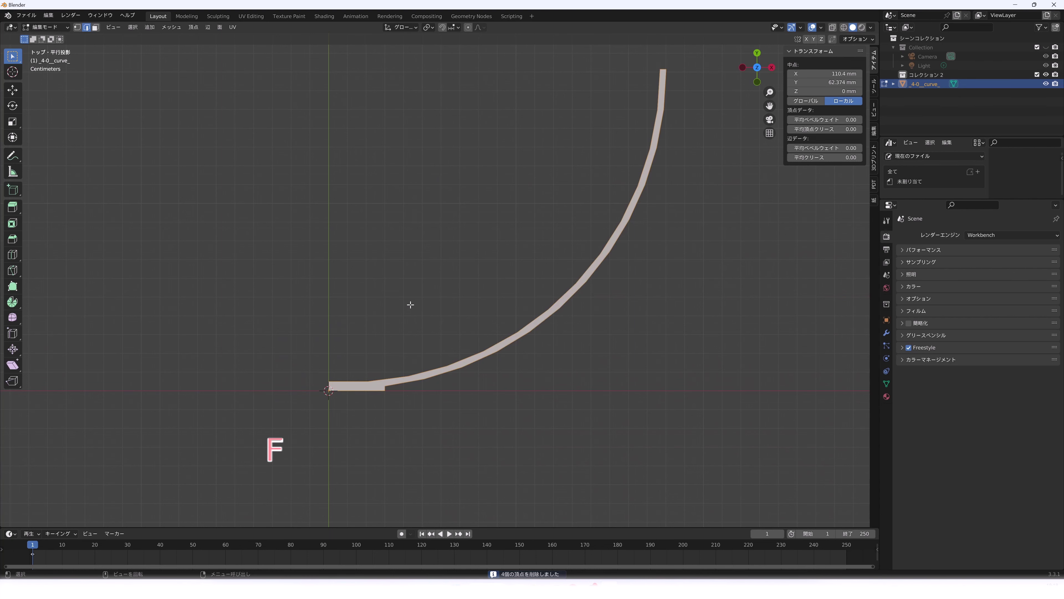
scroll(380, 361, up, 2)
scroll(382, 362, down, 5)
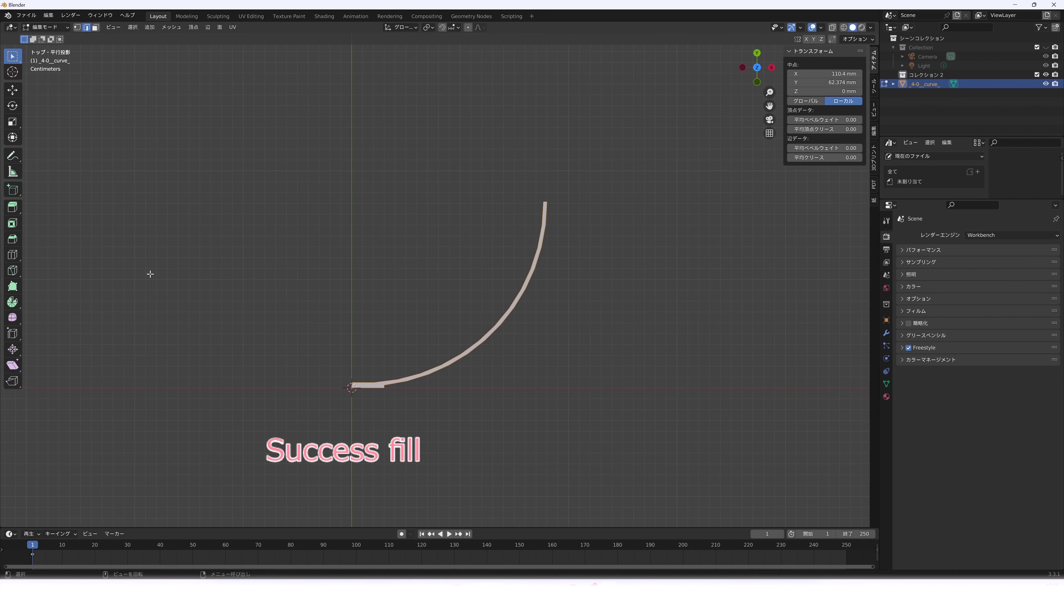
Spin the filled profile around the Y axis with the Spin tool.
click(12, 302)
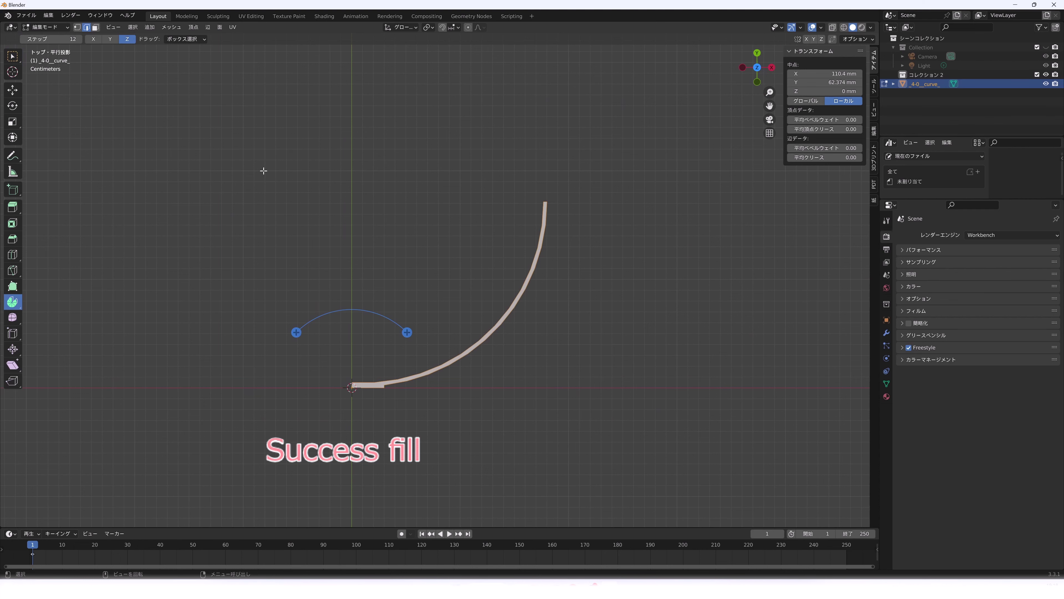
click(109, 39)
mouse_move(396, 205)
middle_down()
mouse_move(429, 244)
mouse_move(426, 268)
middle_up()
drag(414, 323, 293, 398)
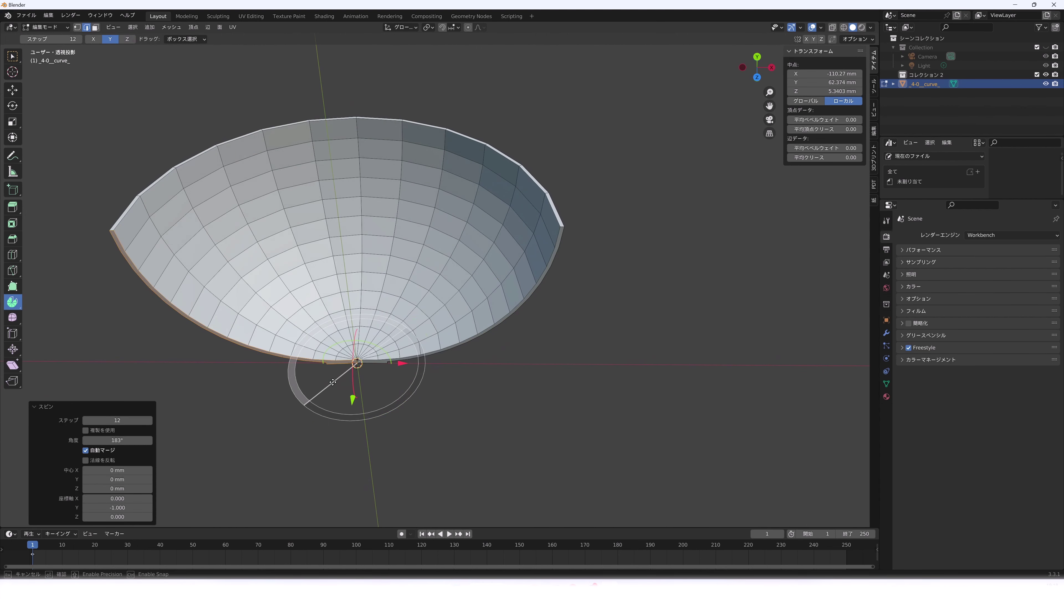
Set the spin to 72 steps over a full 360° and return to Object Mode.
click(143, 420)
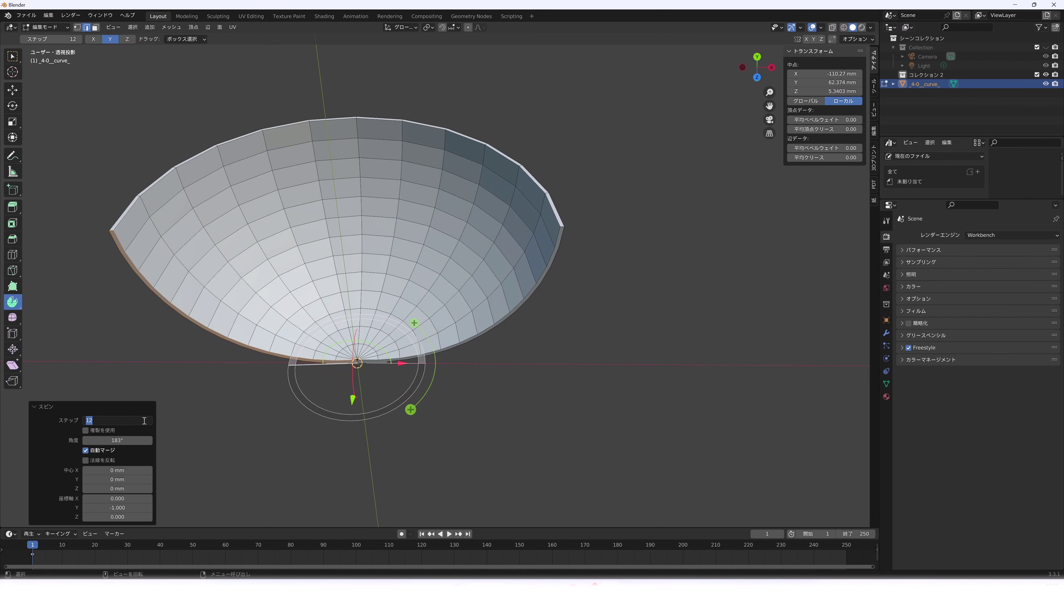
text(7)
key(Tab)
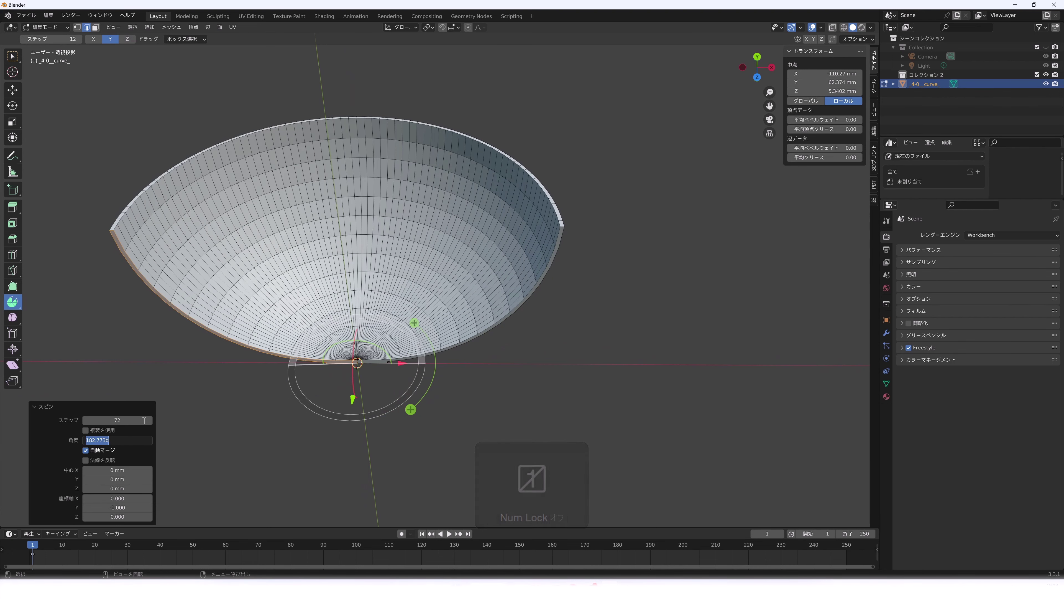
text(360)
key(Tab)
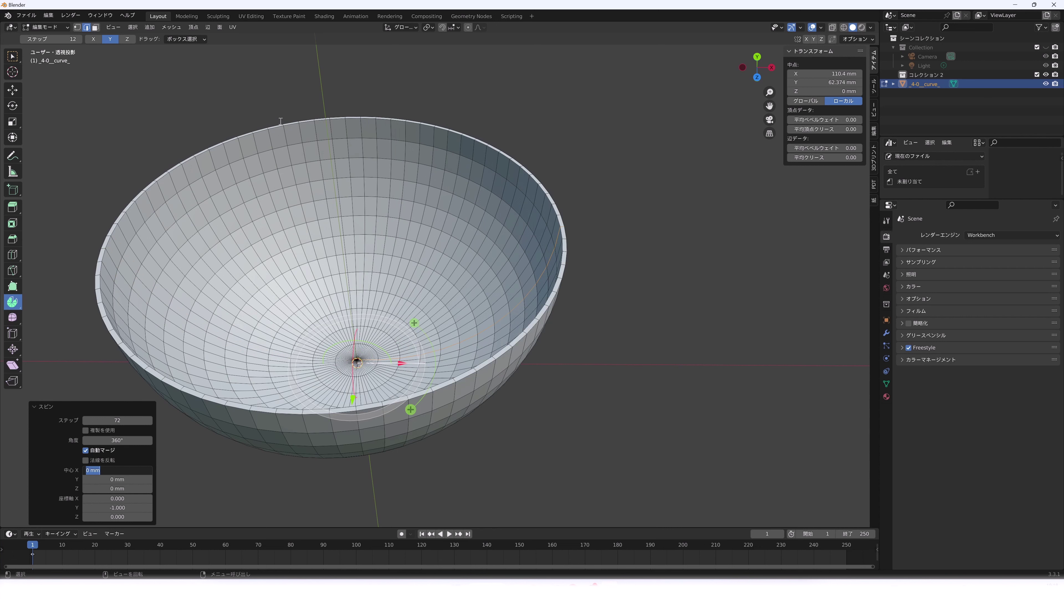
click(57, 30)
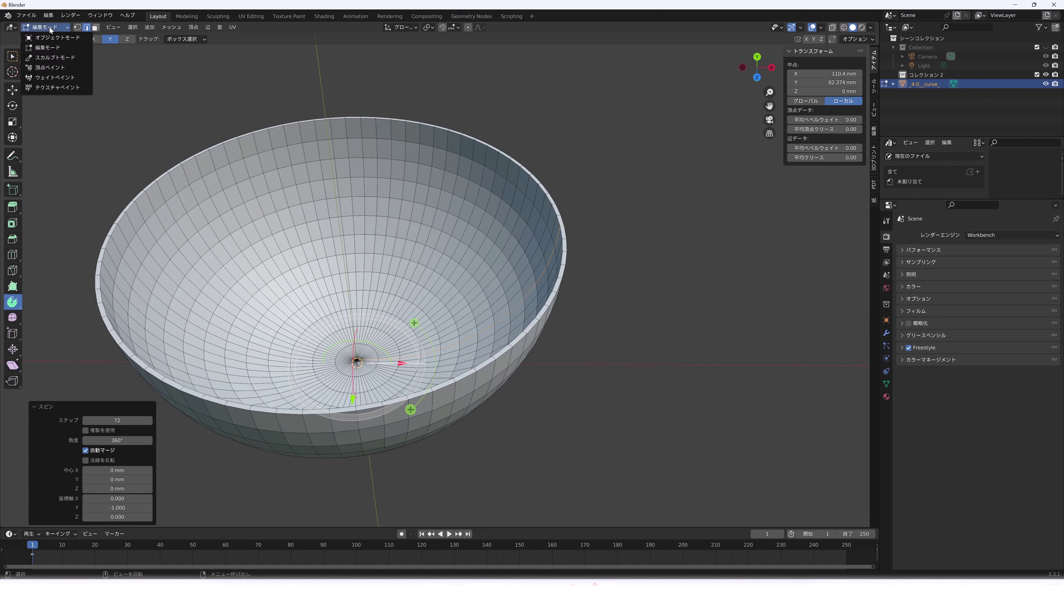
Apply Shade Smooth to the bowl from top view, then deselect and orbit to inspect it.
click(46, 35)
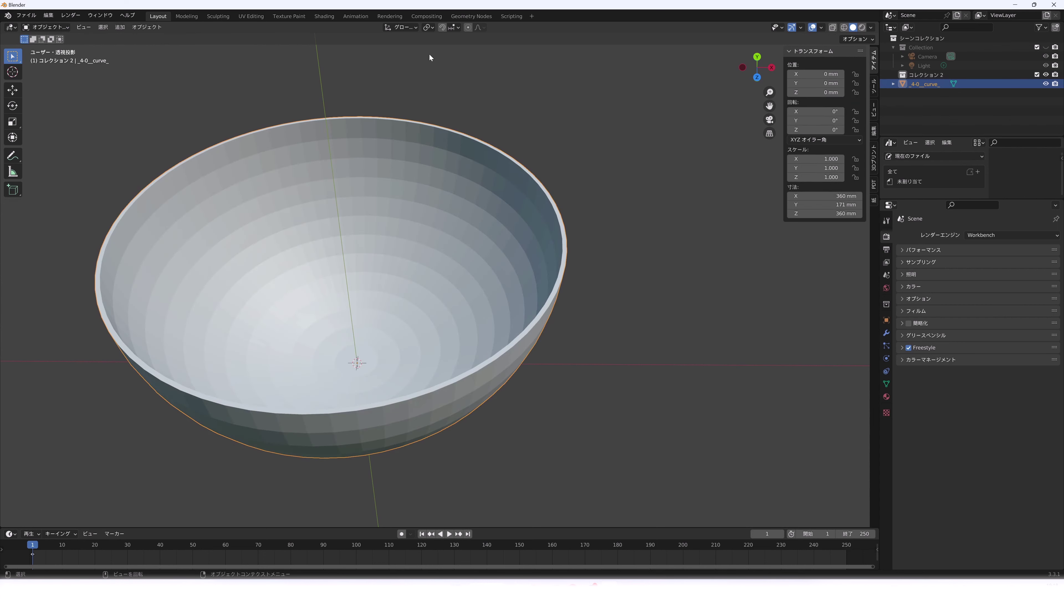
click(754, 77)
scroll(616, 270, up, 2)
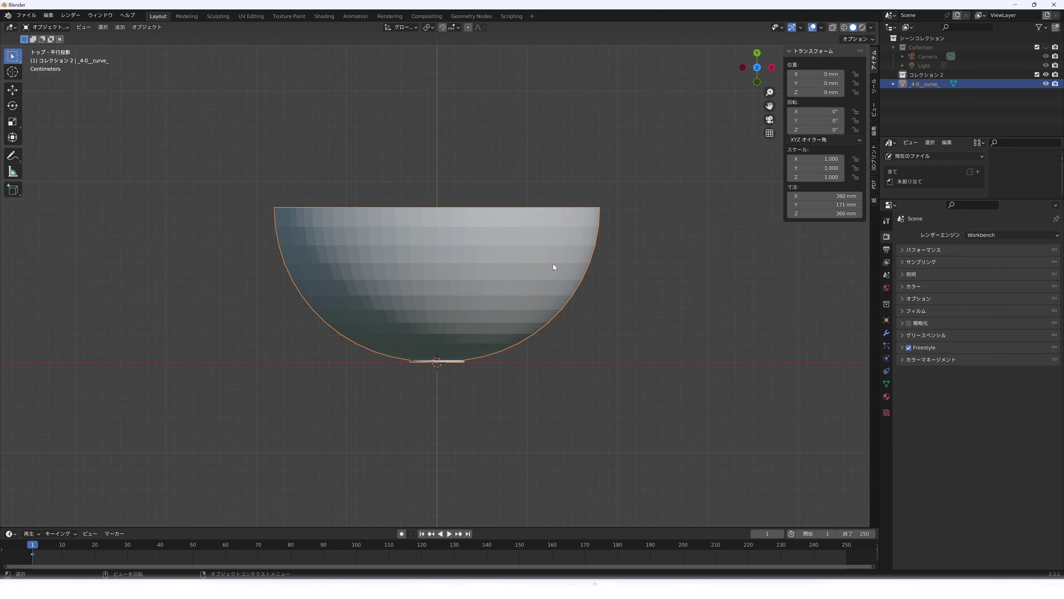
right_click(497, 279)
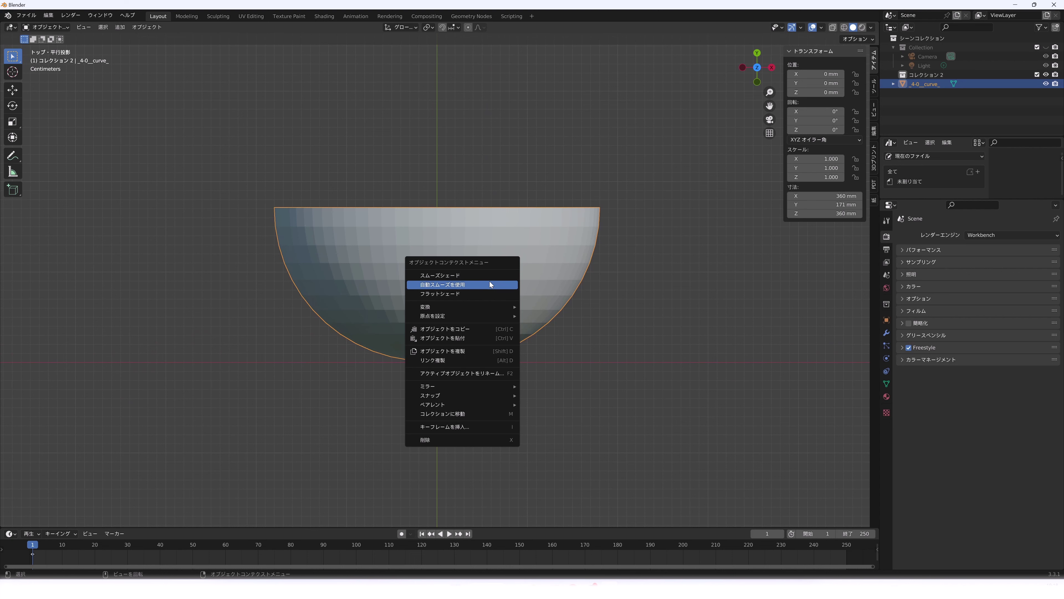
click(489, 285)
click(202, 415)
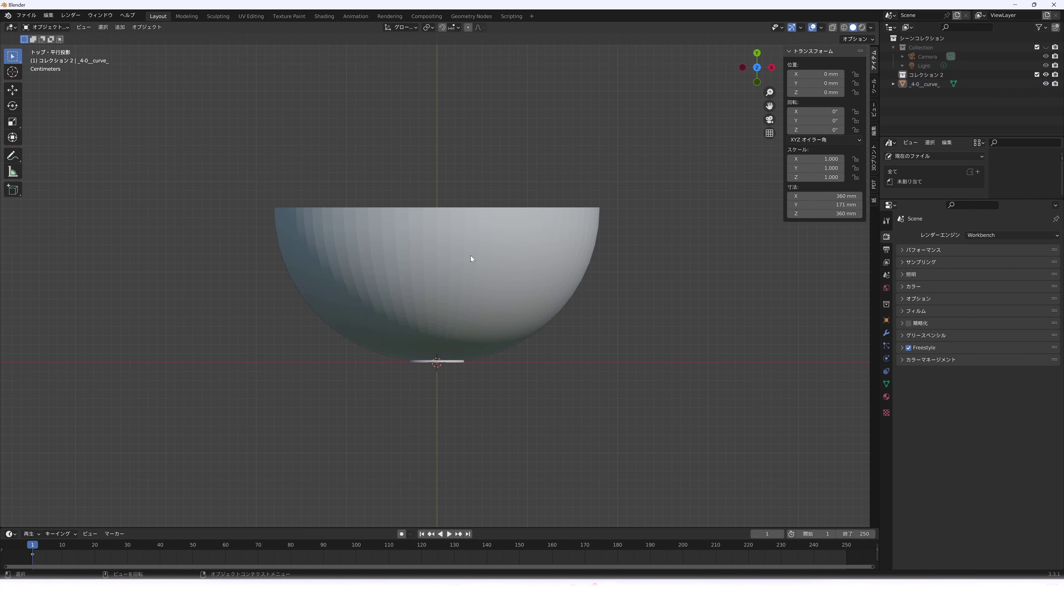
scroll(484, 235, down, 1)
mouse_move(485, 235)
middle_down()
mouse_move(464, 276)
mouse_move(447, 265)
mouse_move(452, 231)
mouse_move(481, 205)
mouse_move(427, 211)
mouse_move(415, 201)
mouse_move(496, 247)
middle_up()
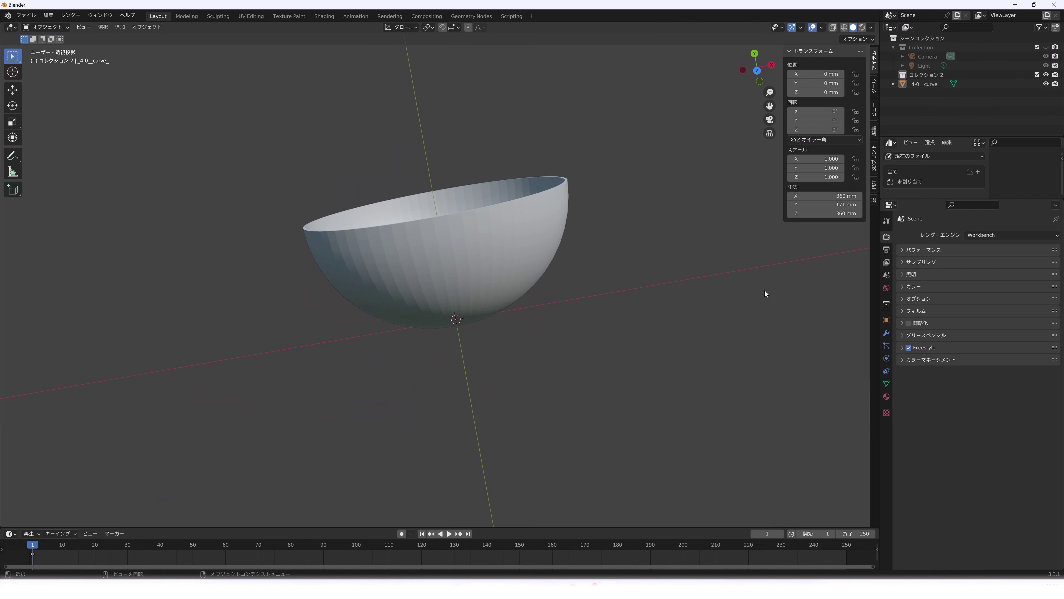
Delete the bowl and choose C100.dxf from the JWW folder for DXF import.
key(Delete)
key(KP_7)
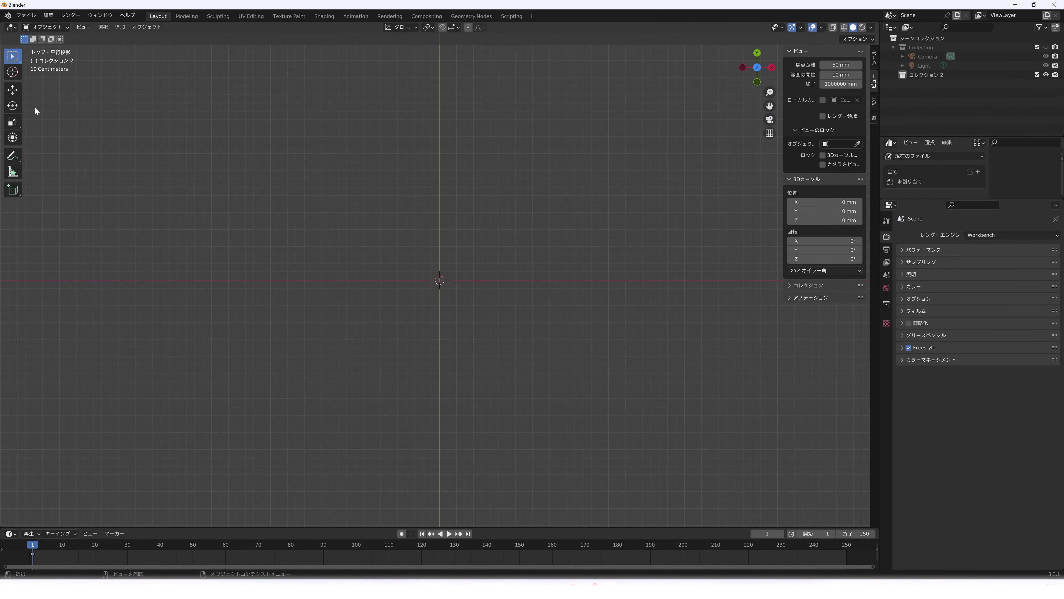
click(26, 15)
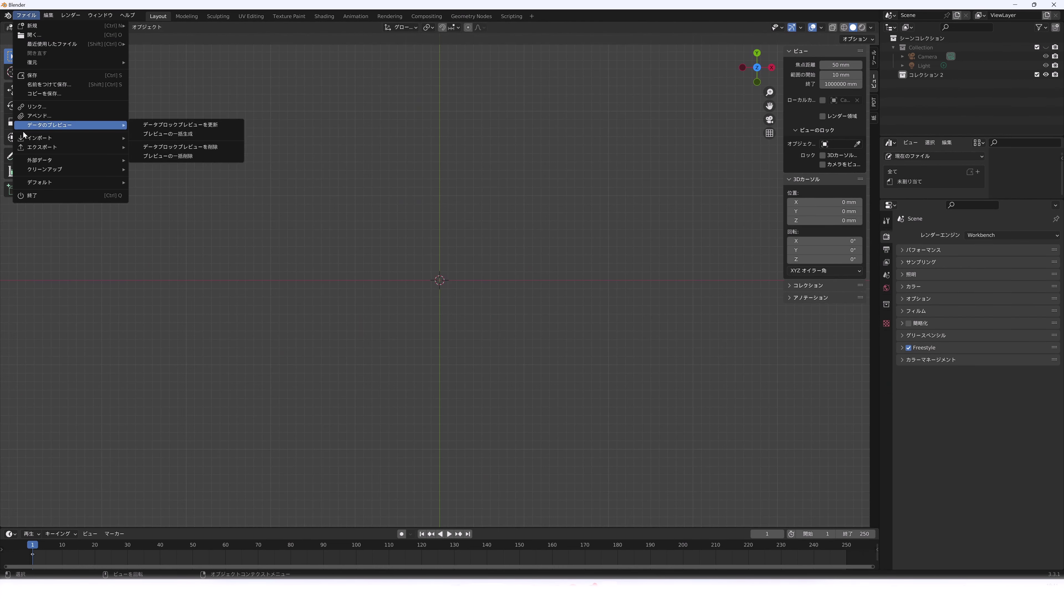
mouse_move(71, 138)
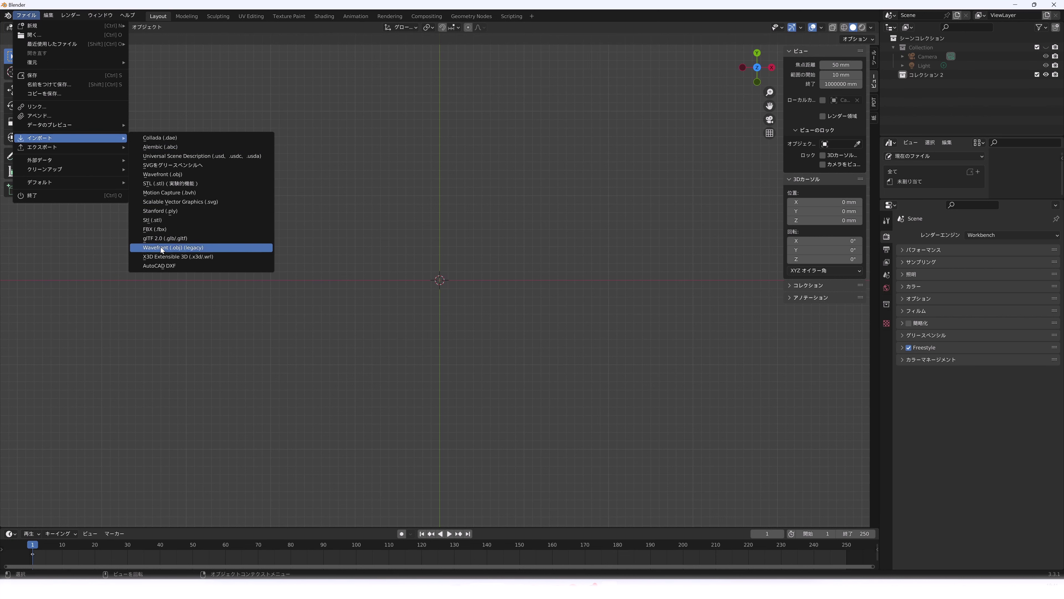
click(164, 262)
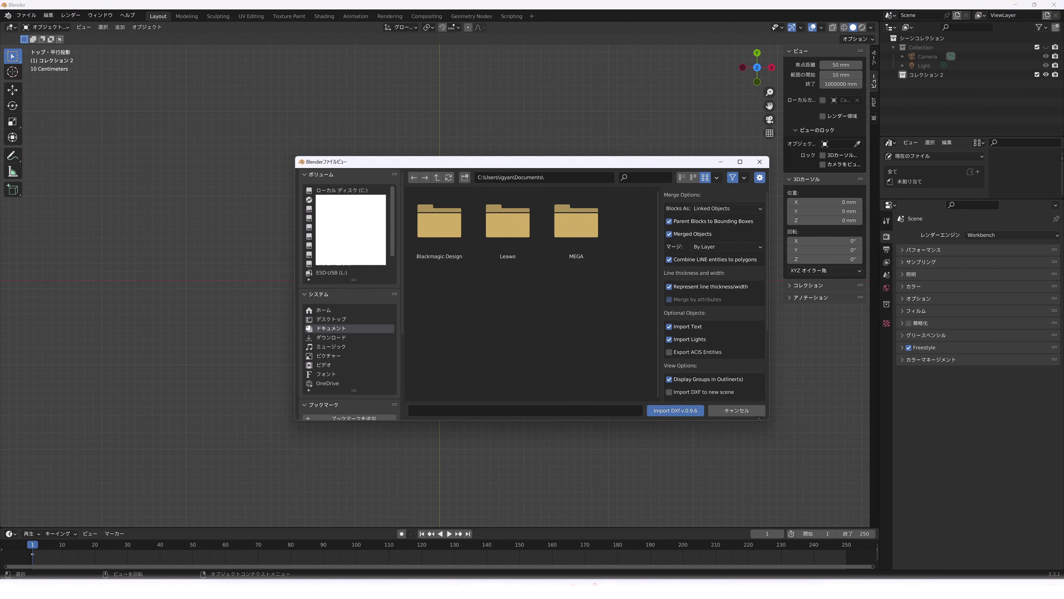
click(335, 270)
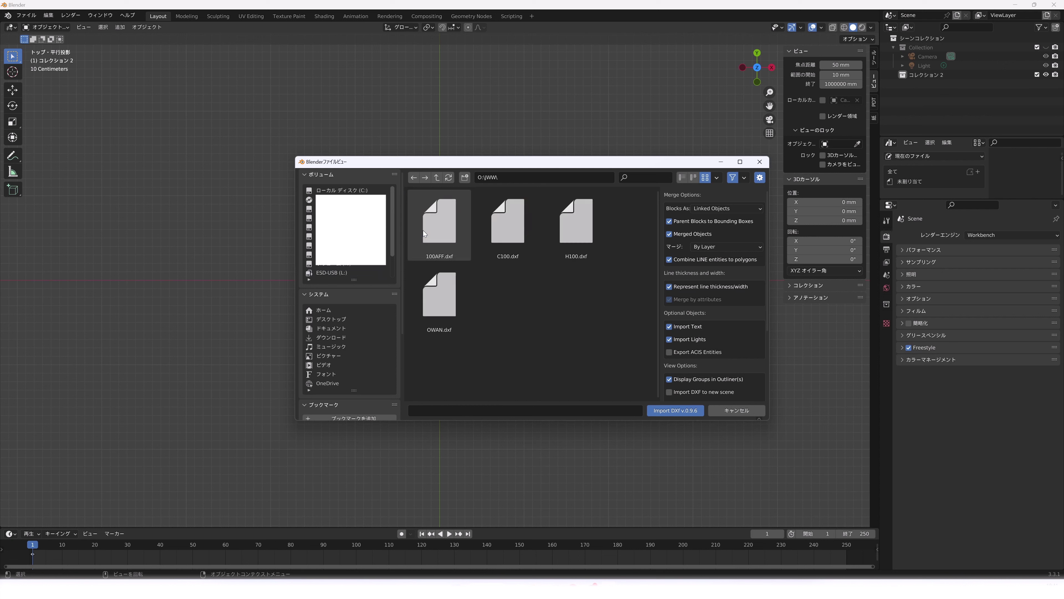
click(492, 240)
Set the DXF import unit scale to 0.001.
scroll(686, 319, down, 1)
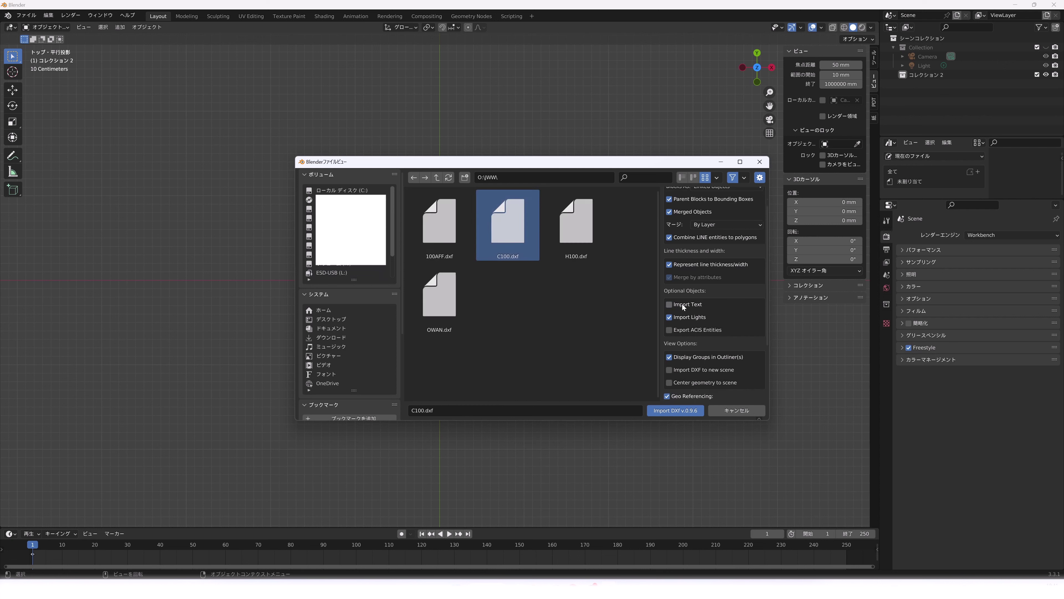
scroll(683, 319, down, 2)
scroll(686, 329, down, 2)
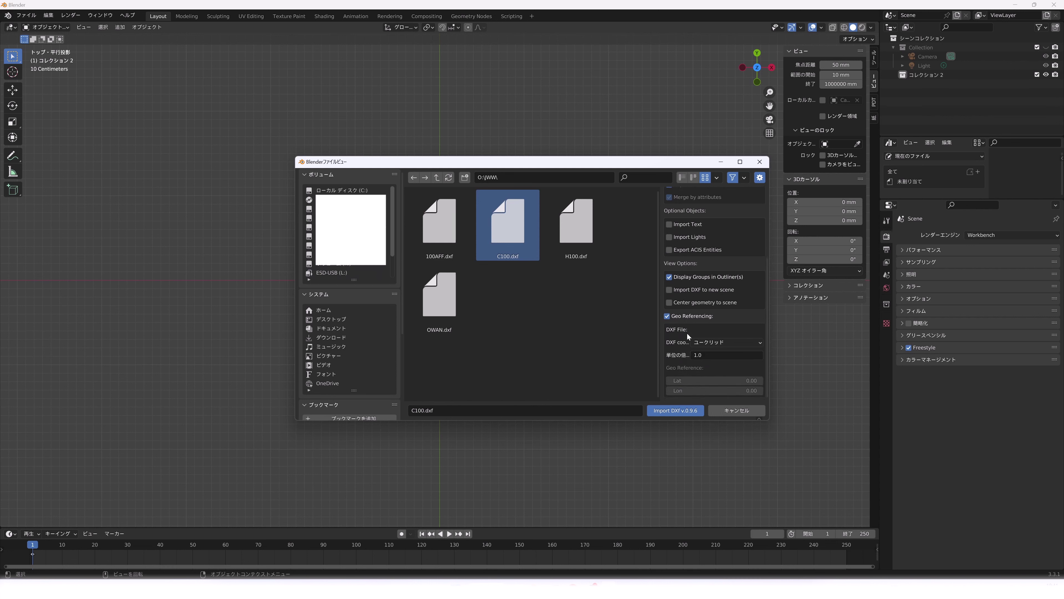
click(702, 354)
text(0)
Import C100.dxf, then select and frame the new C-channel curve.
click(685, 412)
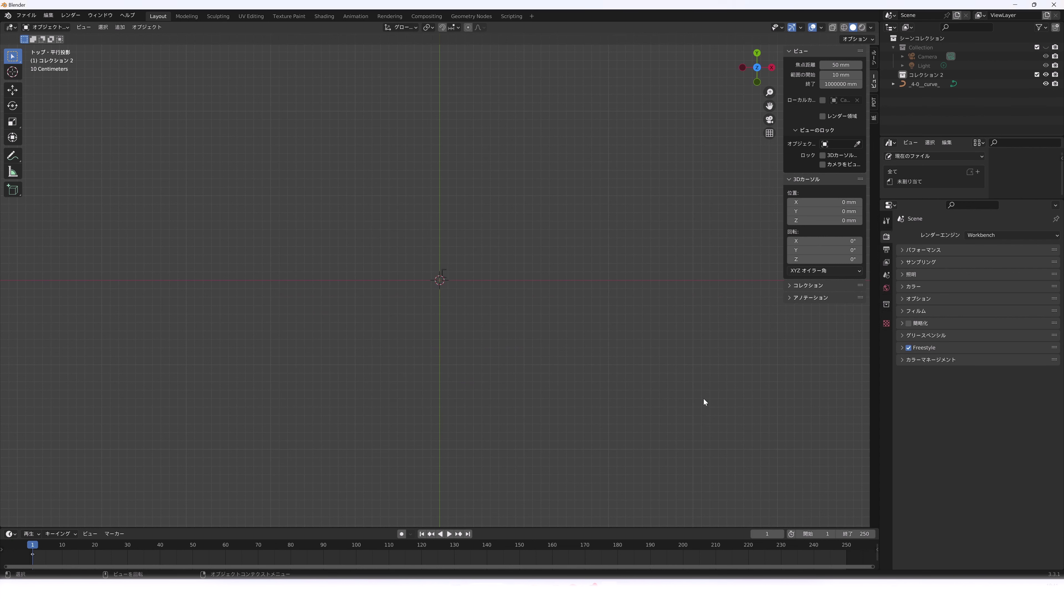
key(KP_Decimal)
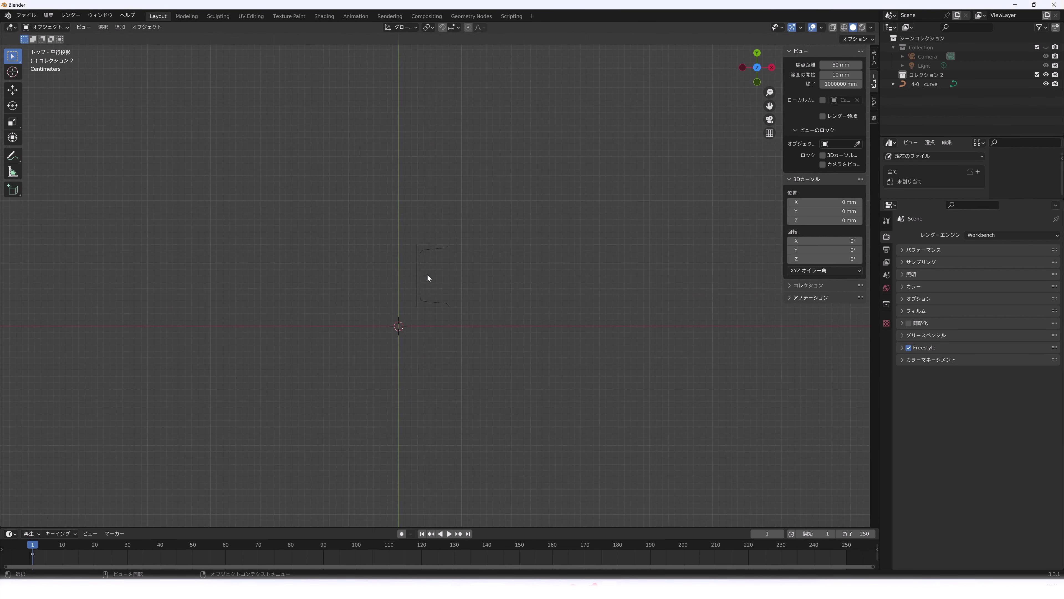
click(423, 268)
key(KP_Decimal)
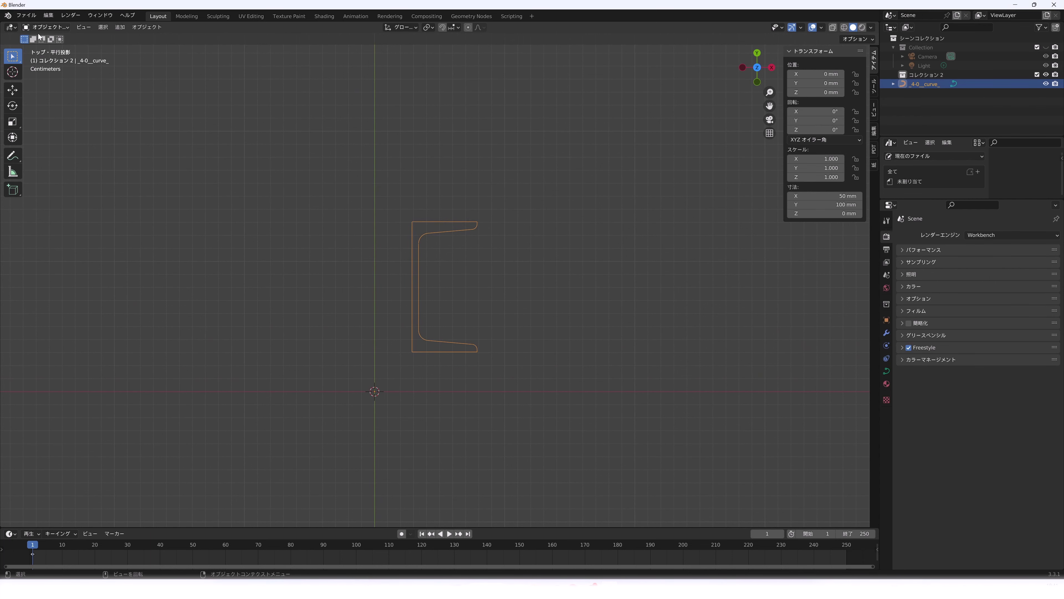
Convert the C-channel curve to a mesh, heading into Edit Mode.
click(39, 27)
click(147, 27)
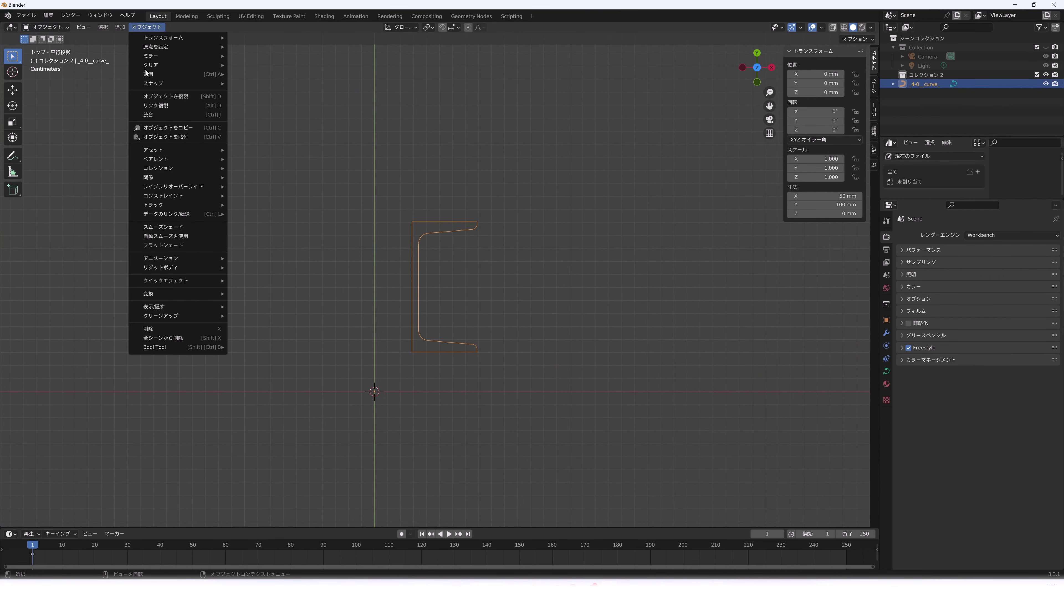
mouse_move(176, 293)
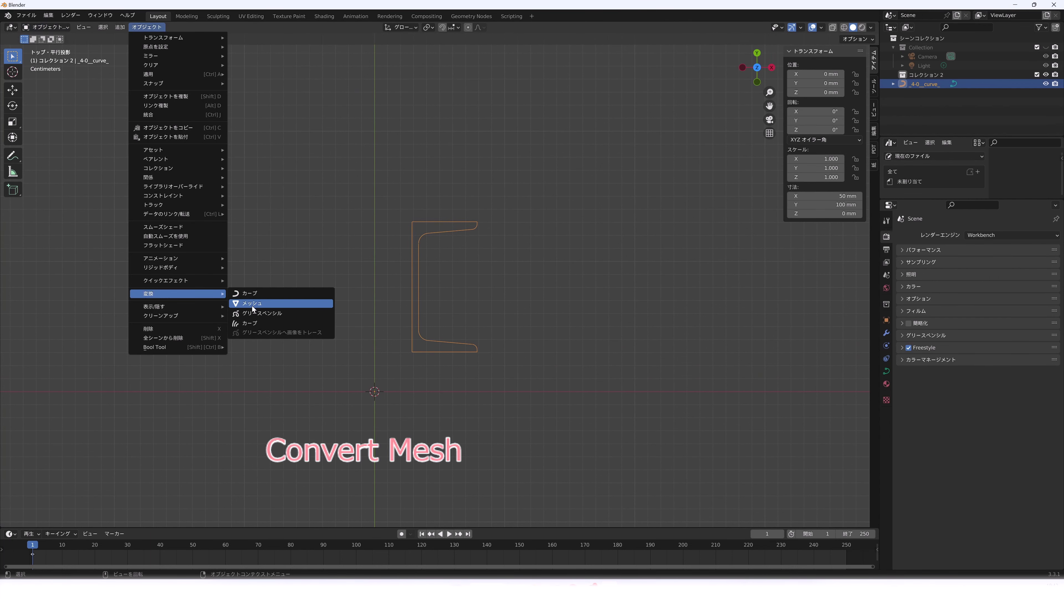
click(253, 304)
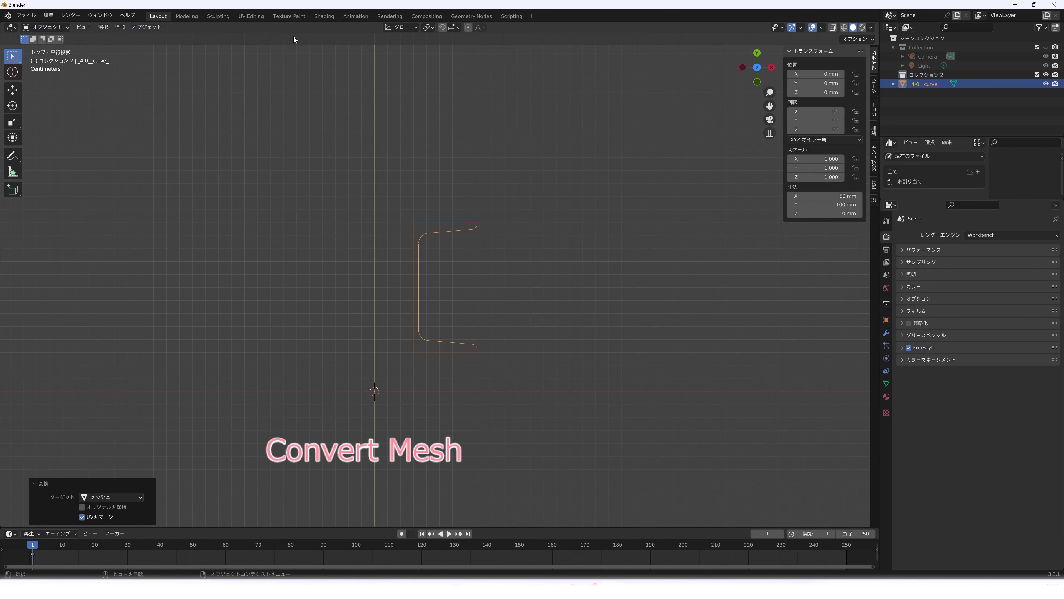
click(54, 29)
In Edit Mode with wireframe, select all C-profile vertices, try a fill, and undo the failed result.
click(47, 49)
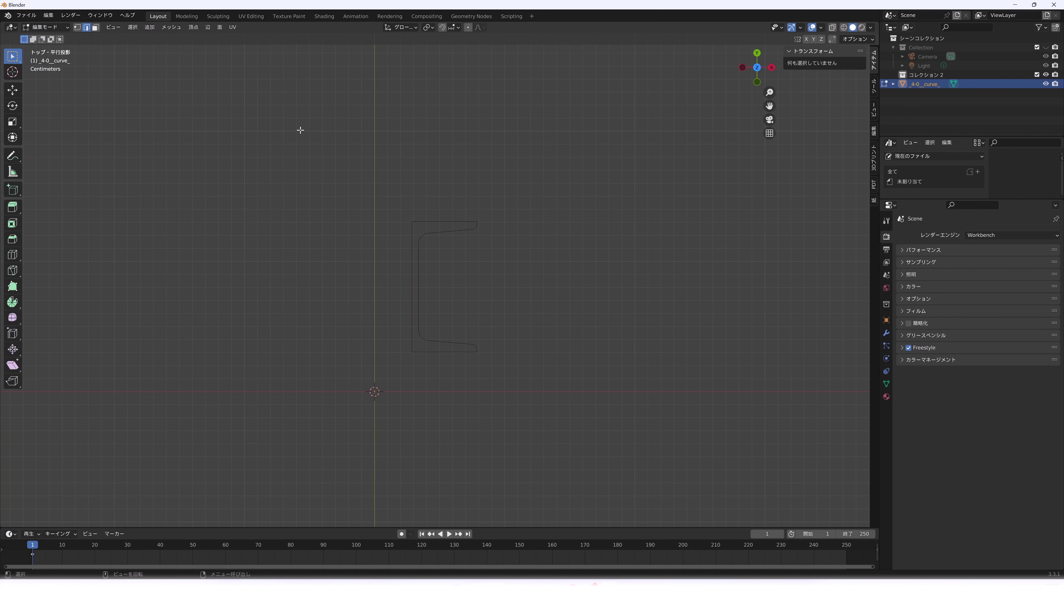
click(843, 27)
drag(397, 212, 511, 381)
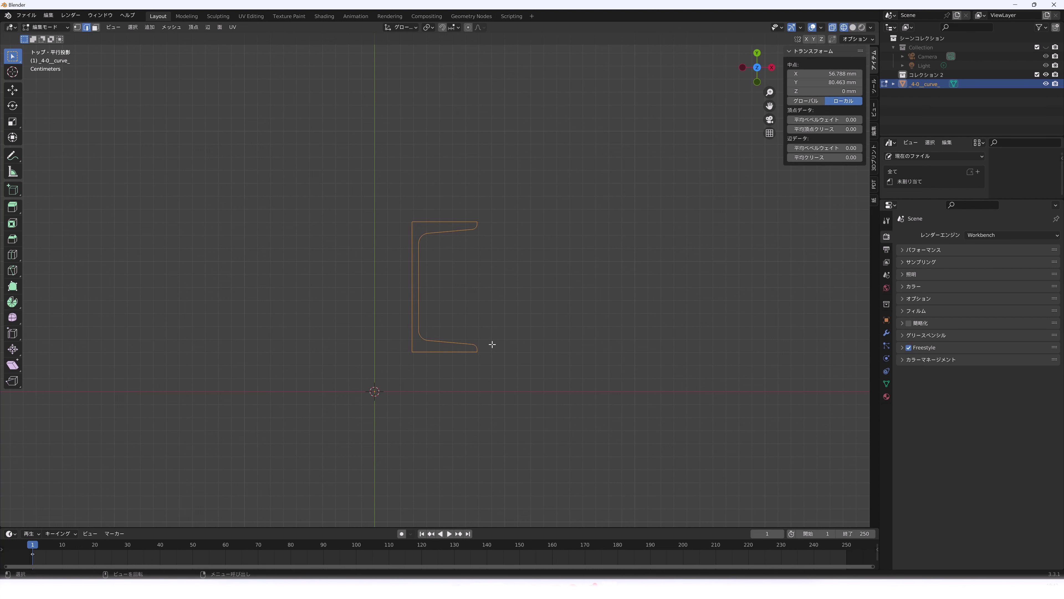
key(f)
key(f)
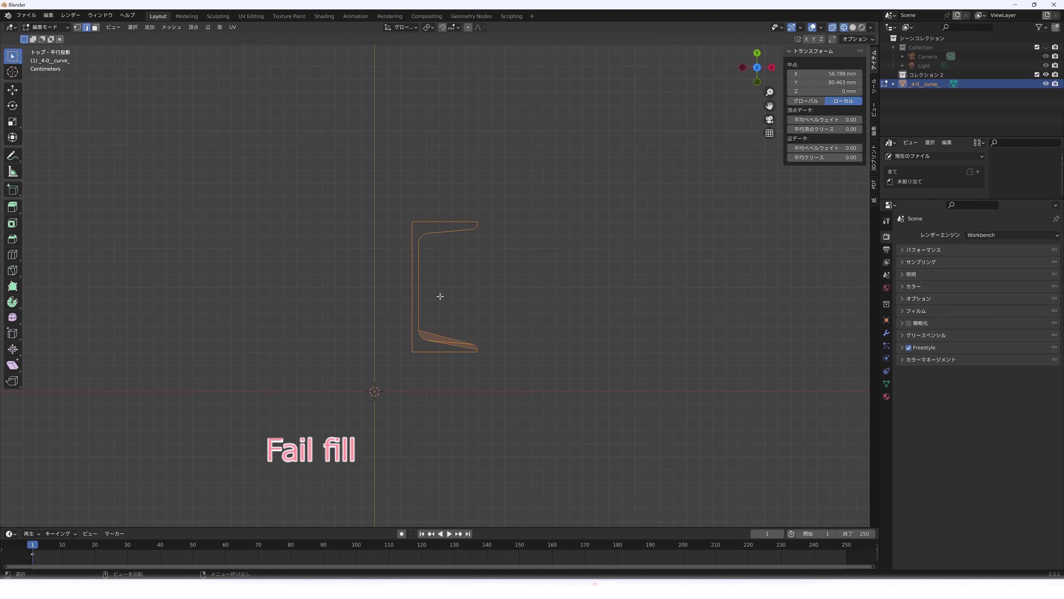
click(852, 27)
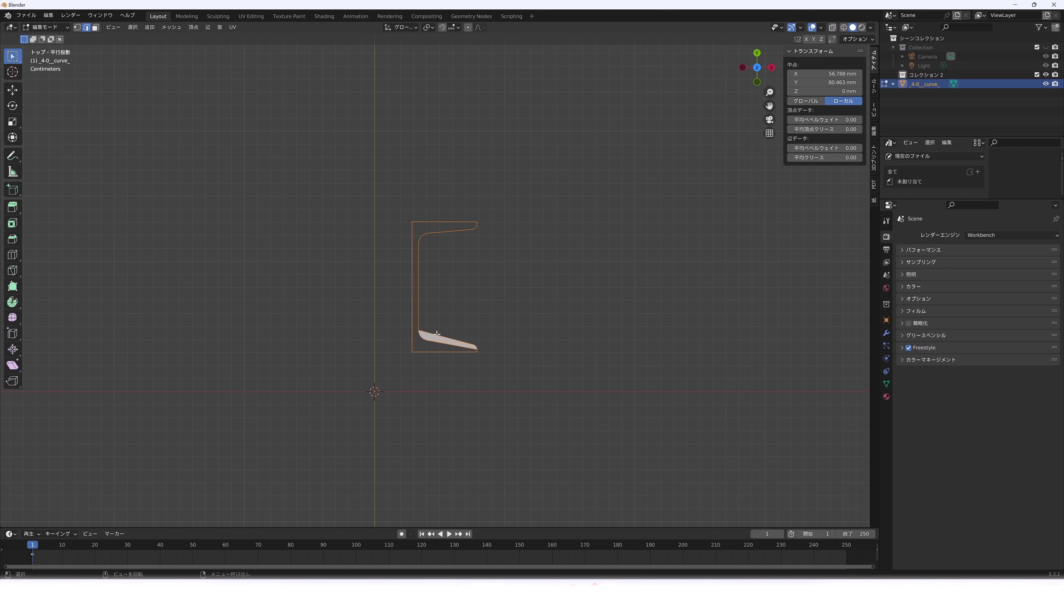
key(ctrl+z)
Merge vertices by distance, removing 8 duplicates, and fill the C outline with one face.
click(172, 27)
mouse_move(191, 99)
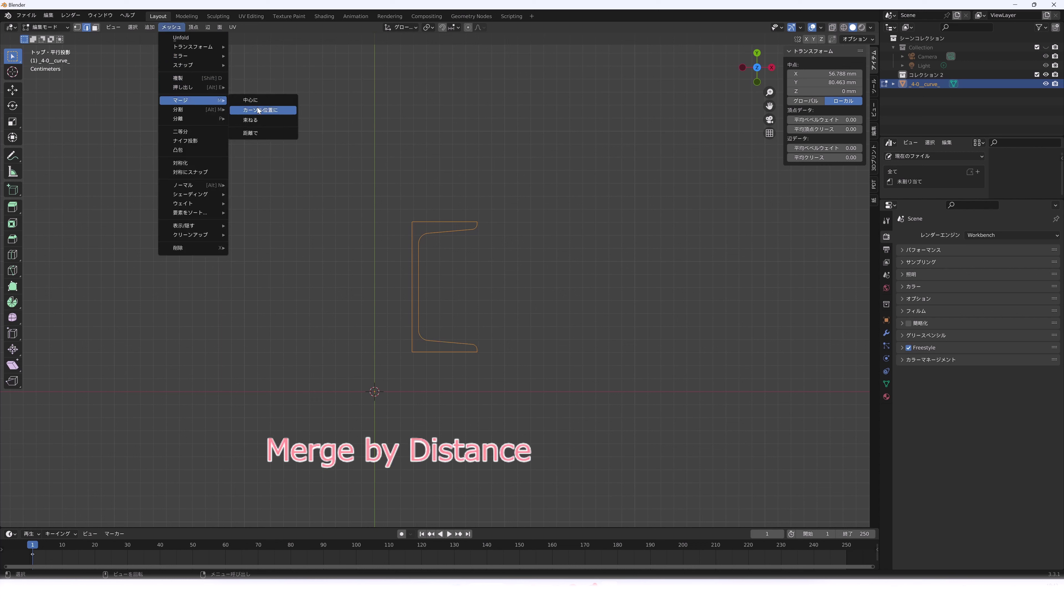
click(256, 133)
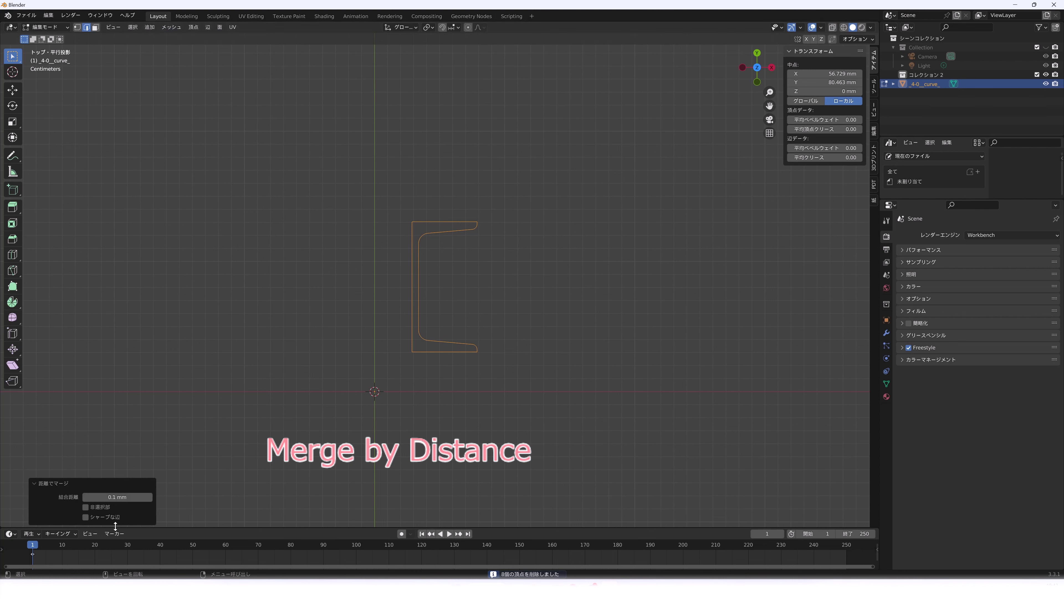
key(f)
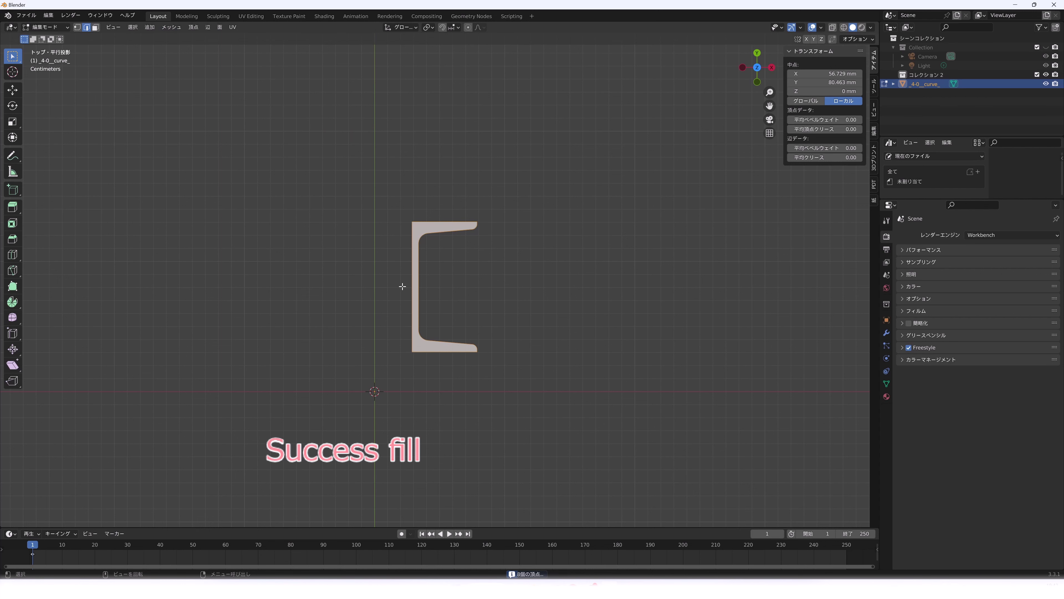
Extrude the C-channel face upward 500 mm into a solid.
click(13, 206)
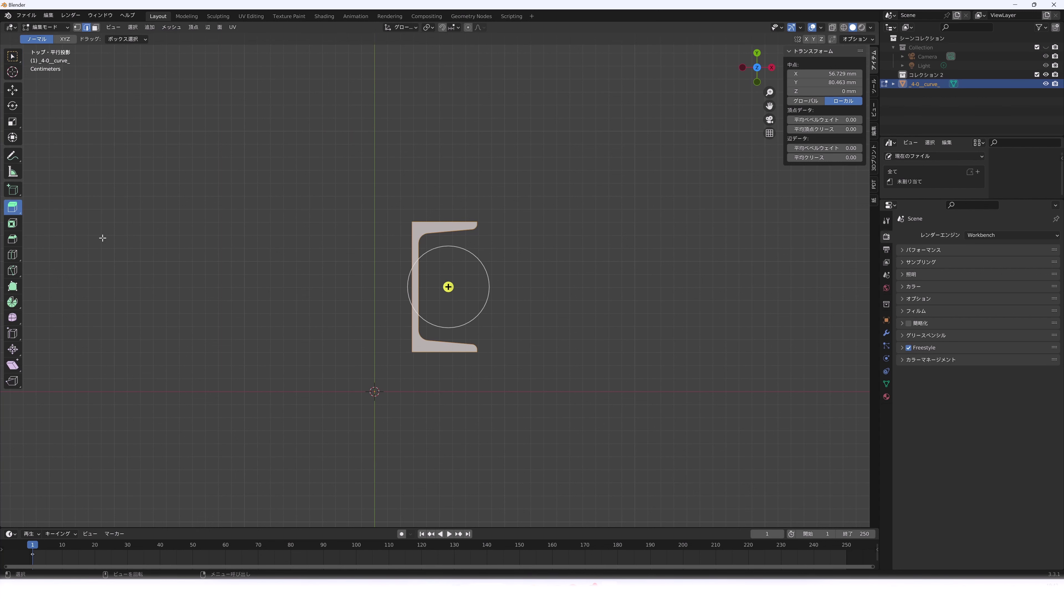
middle_drag(393, 315, 427, 243)
drag(449, 257, 448, 229)
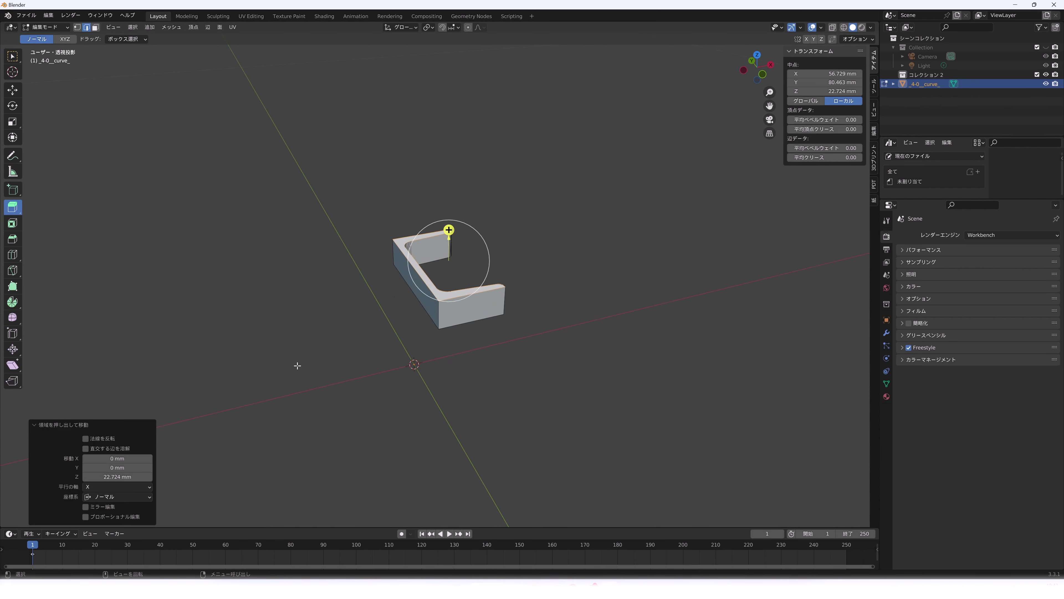
click(106, 476)
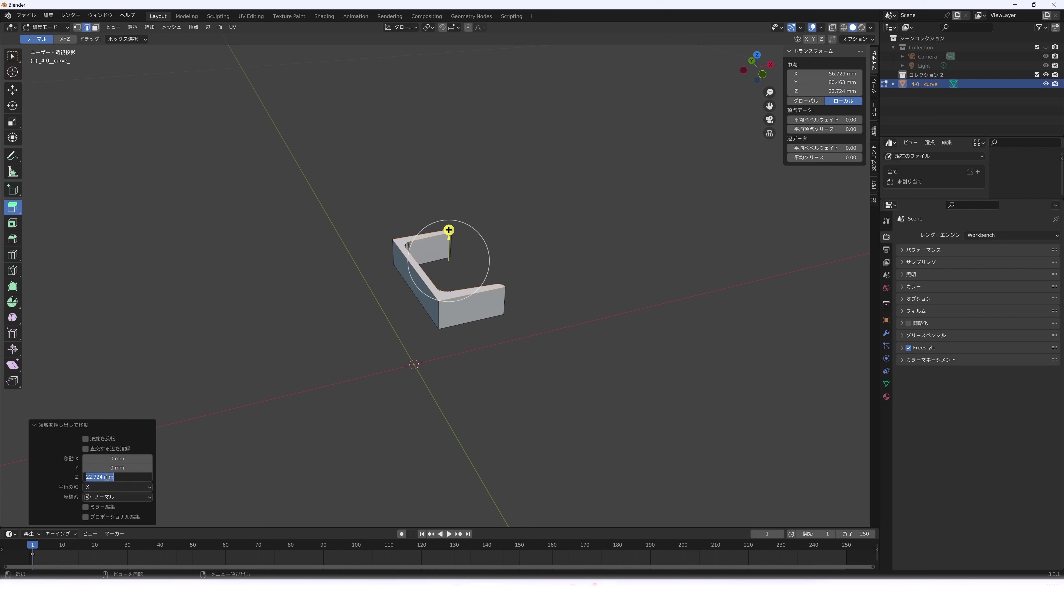
text(500)
key(Return)
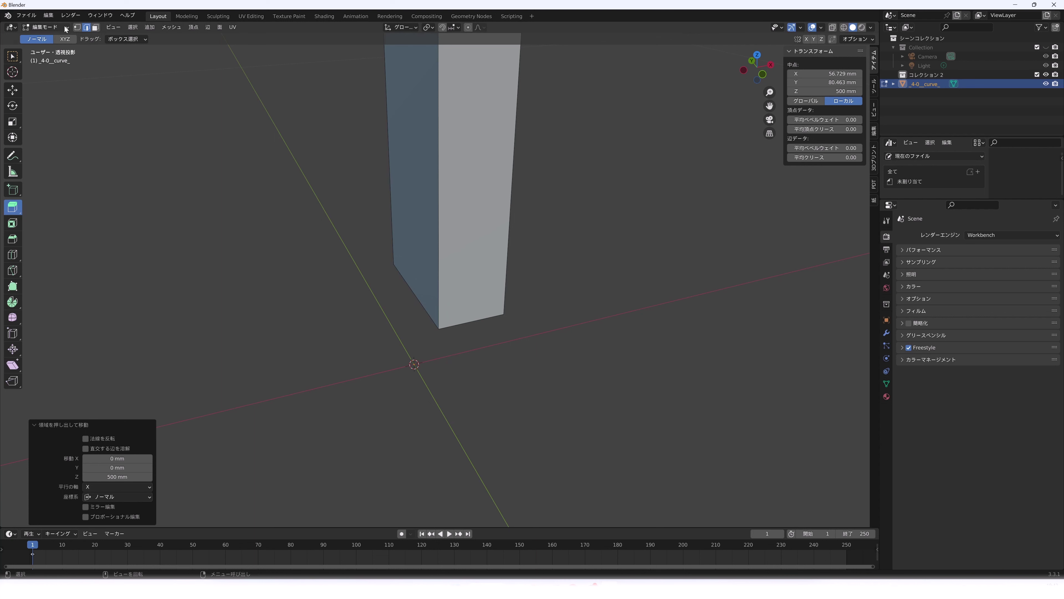
Back in Object Mode, move the channel 616.51 mm along X.
click(46, 27)
key(KP_Decimal)
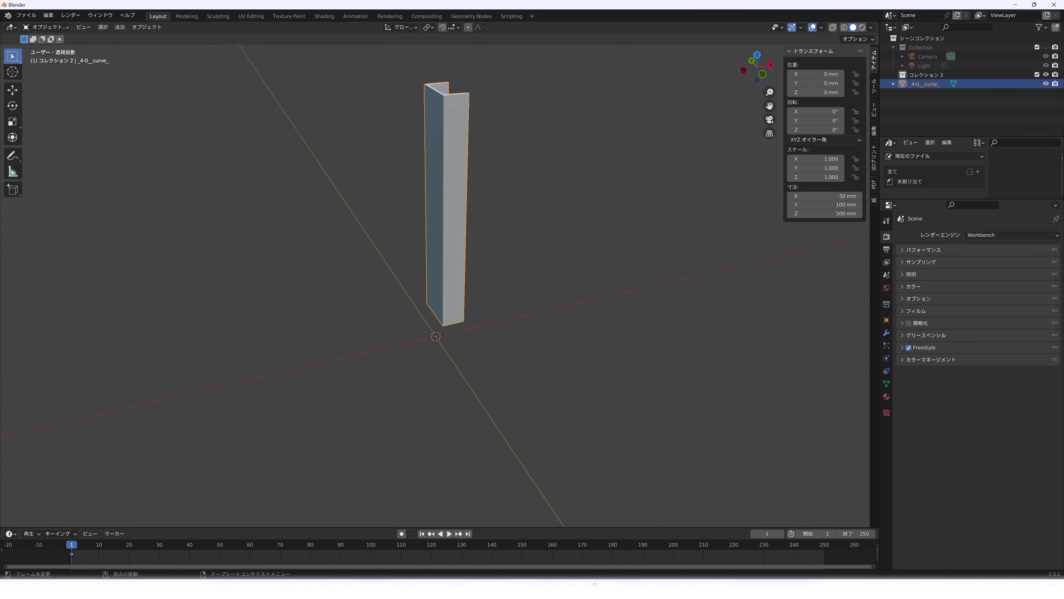
click(12, 90)
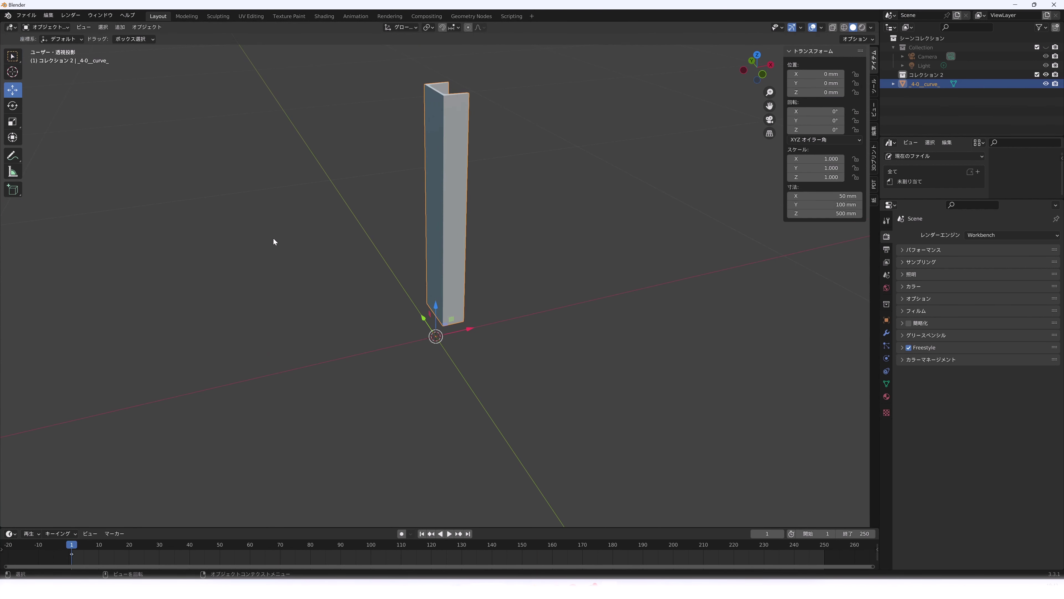
drag(466, 331, 693, 278)
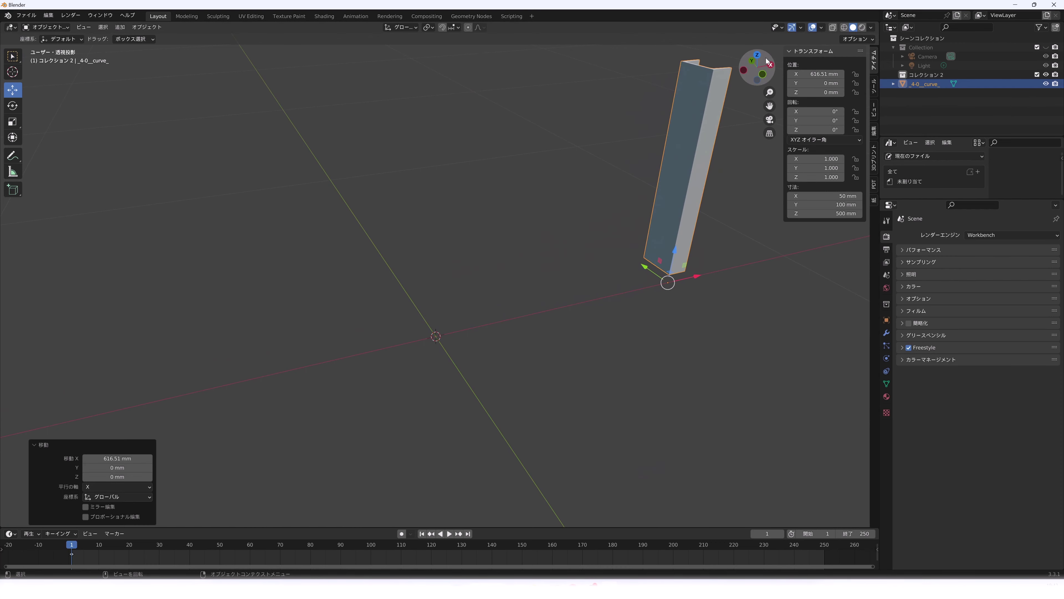
Switch to top orthographic view and bring up the list of import formats.
click(757, 55)
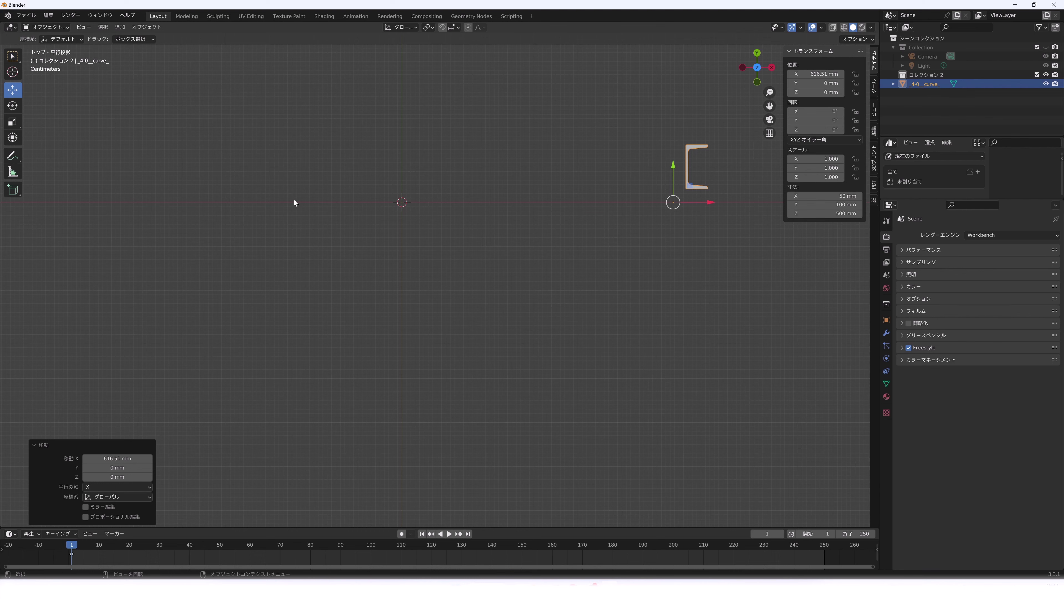
scroll(451, 499, down, 2)
scroll(461, 266, up, 1)
scroll(459, 261, up, 2)
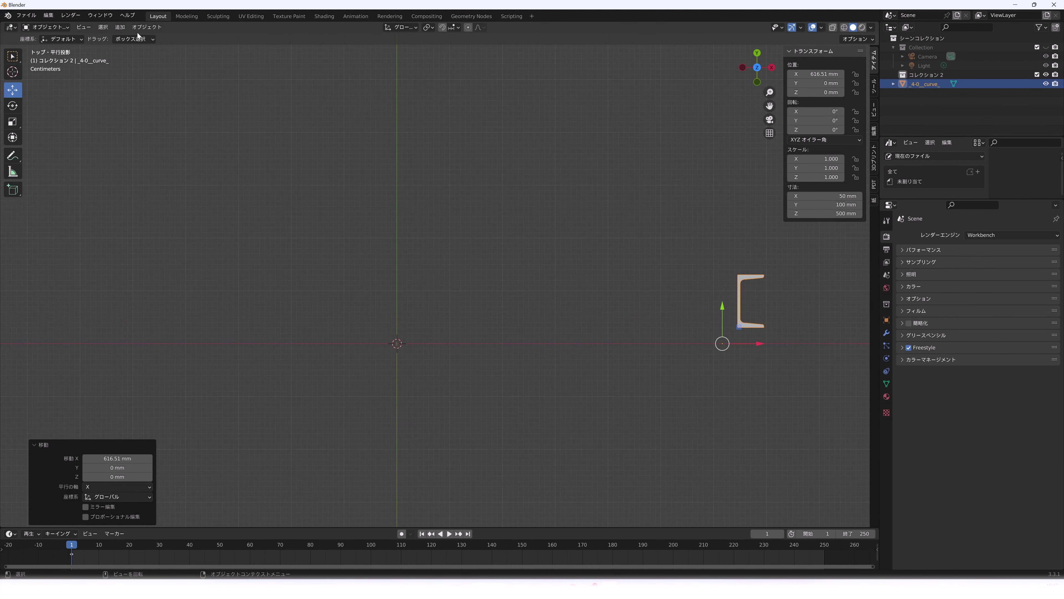
click(26, 15)
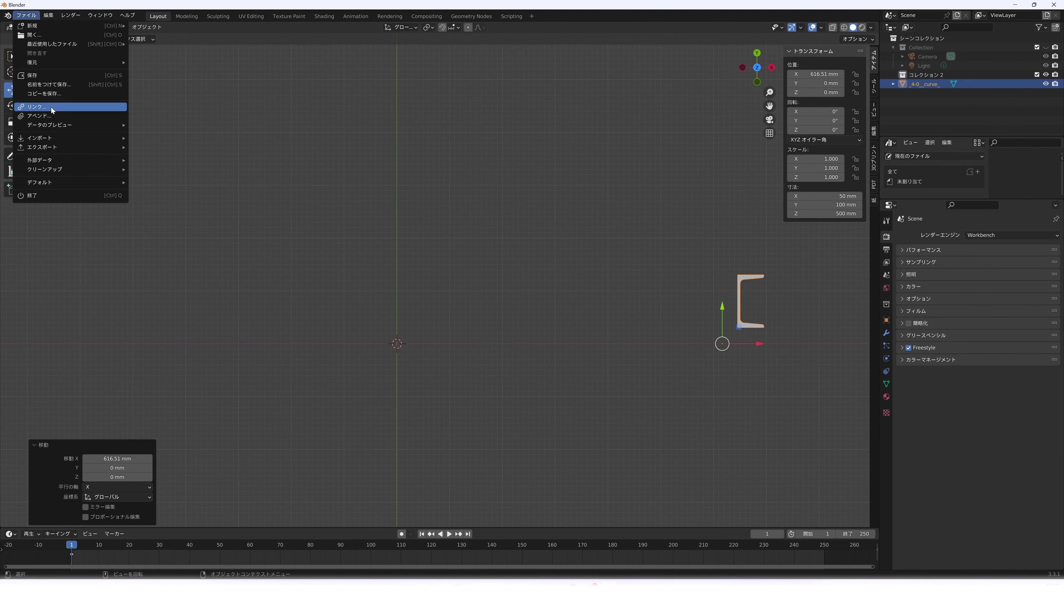
mouse_move(66, 138)
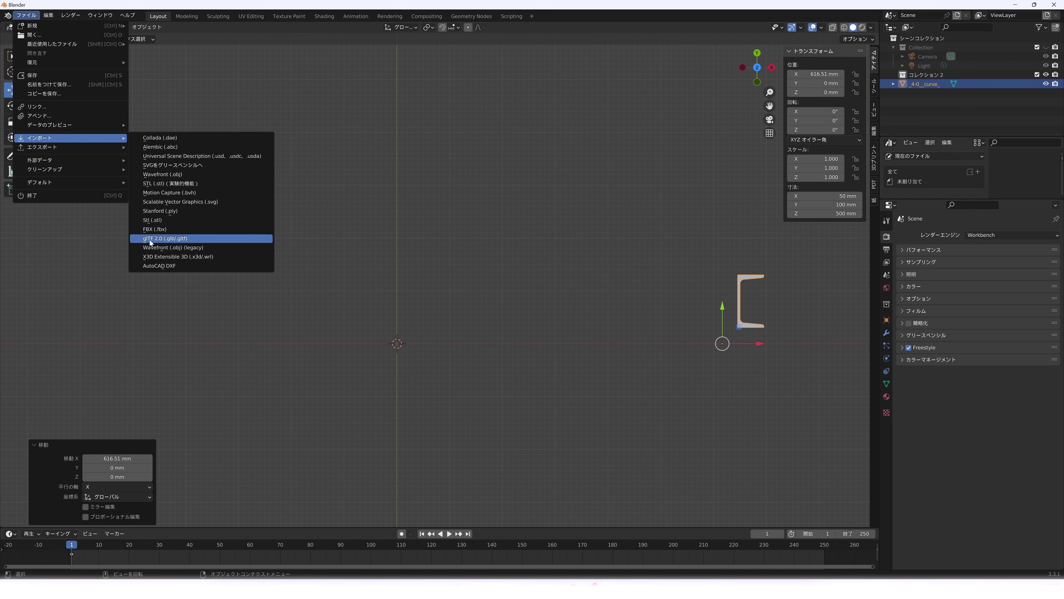
Import the H100.dxf profile through the AutoCAD DXF importer.
click(158, 265)
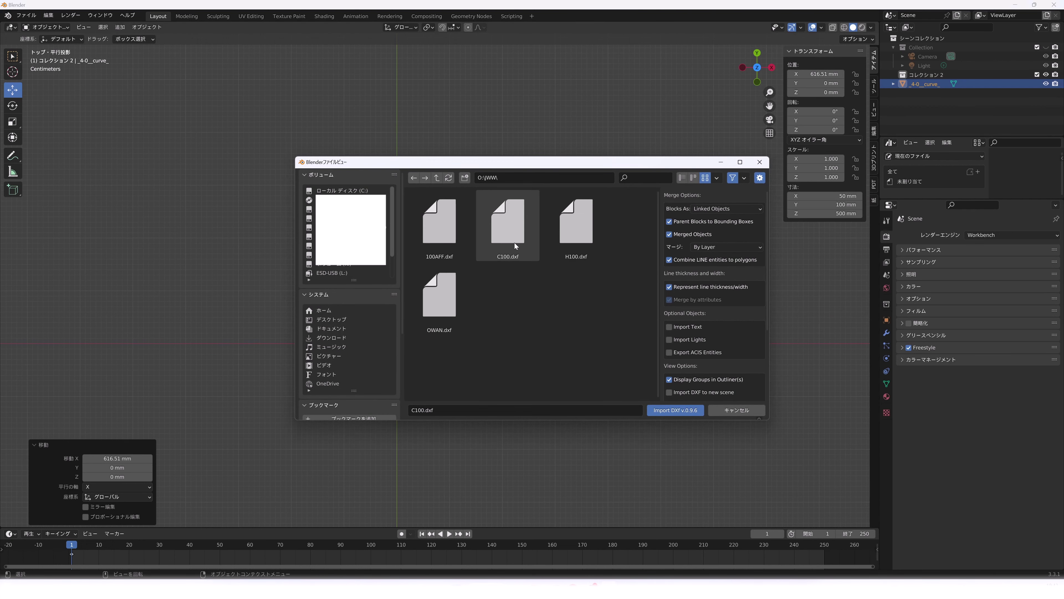
click(569, 236)
scroll(712, 326, down, 3)
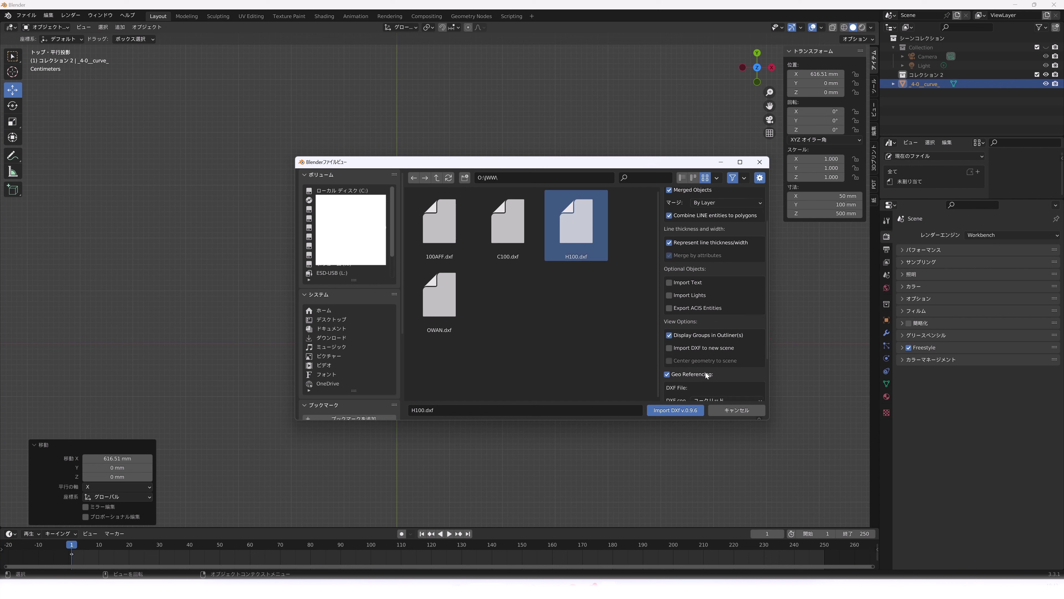
scroll(705, 375, down, 2)
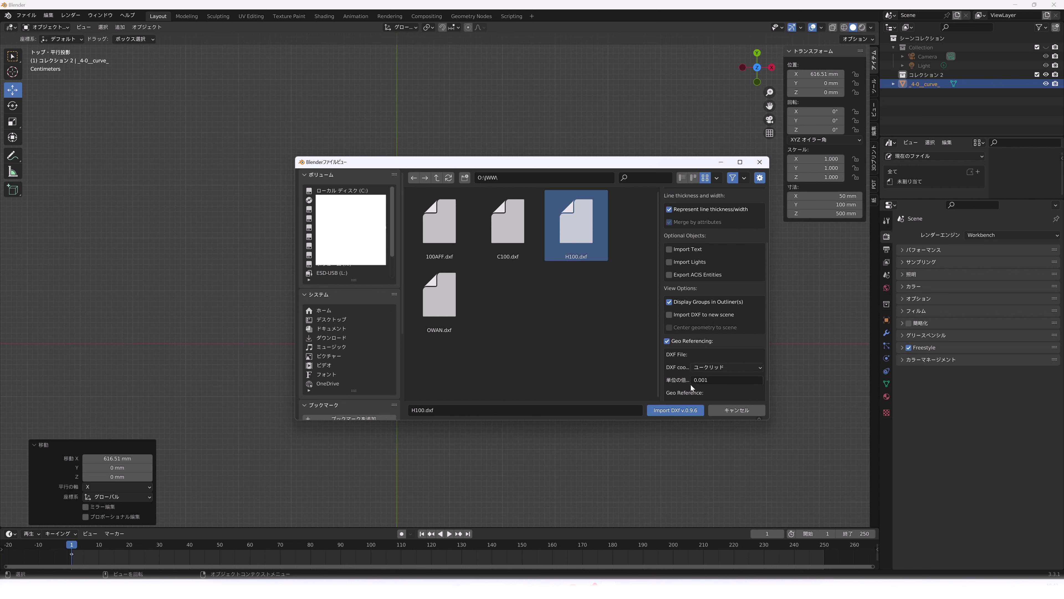
click(675, 409)
scroll(429, 296, up, 3)
scroll(434, 298, up, 1)
Convert the imported I-beam curve to a mesh and enter Edit Mode.
click(434, 299)
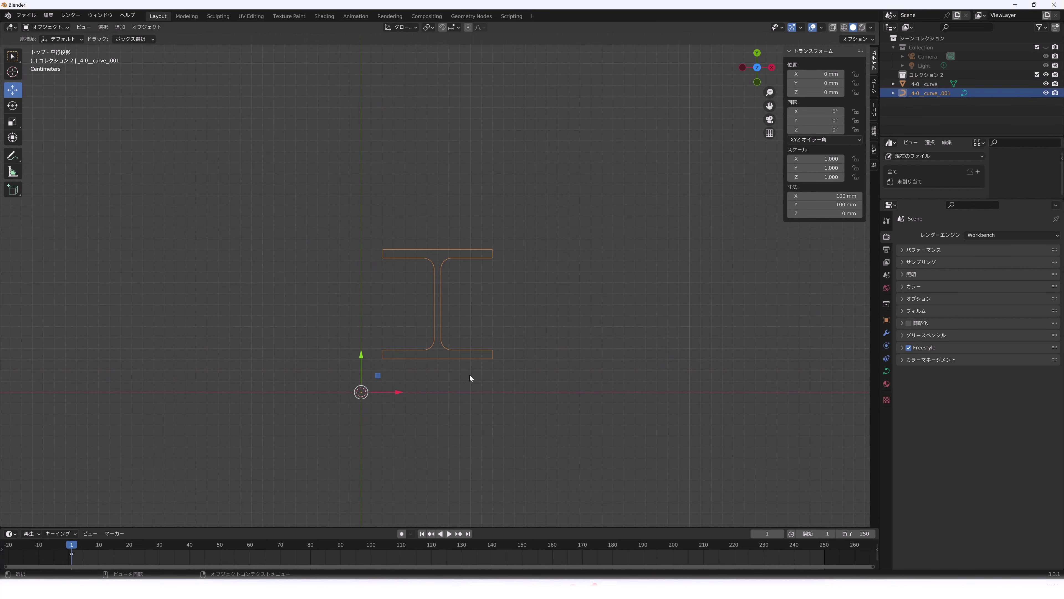
click(147, 27)
mouse_move(177, 307)
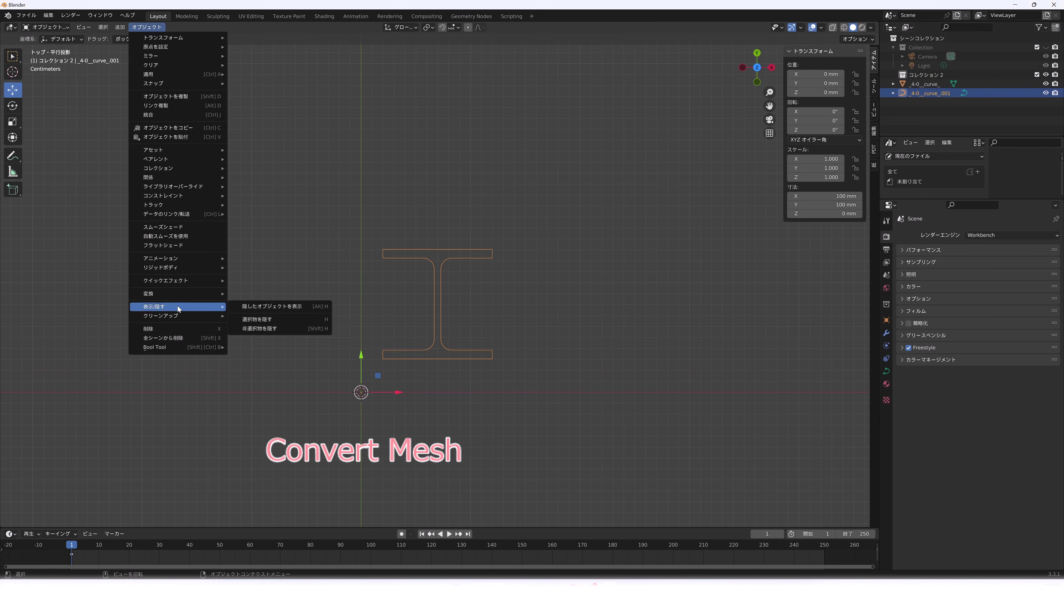
click(245, 306)
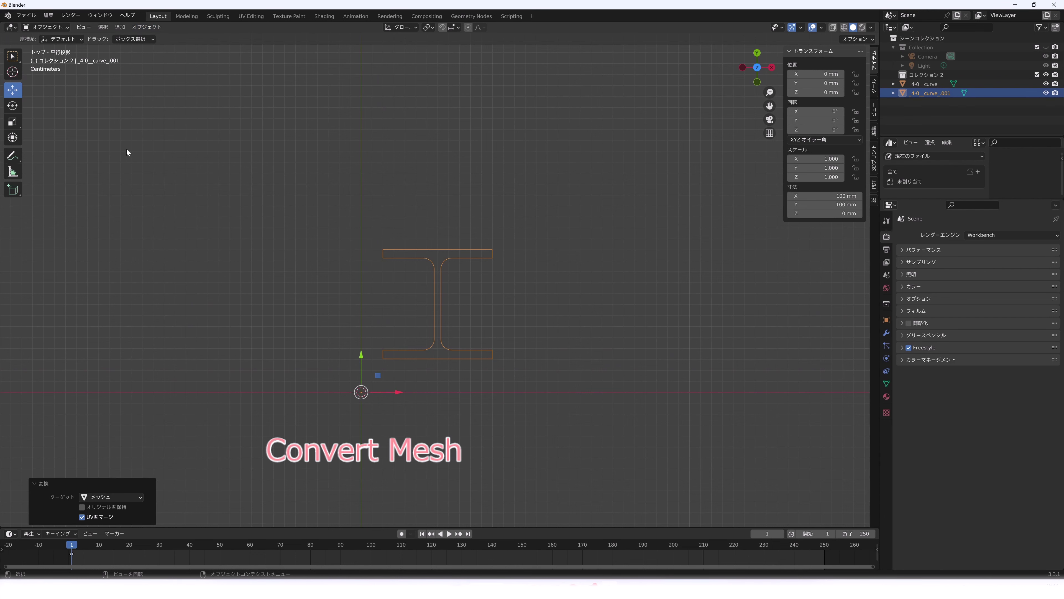
click(45, 27)
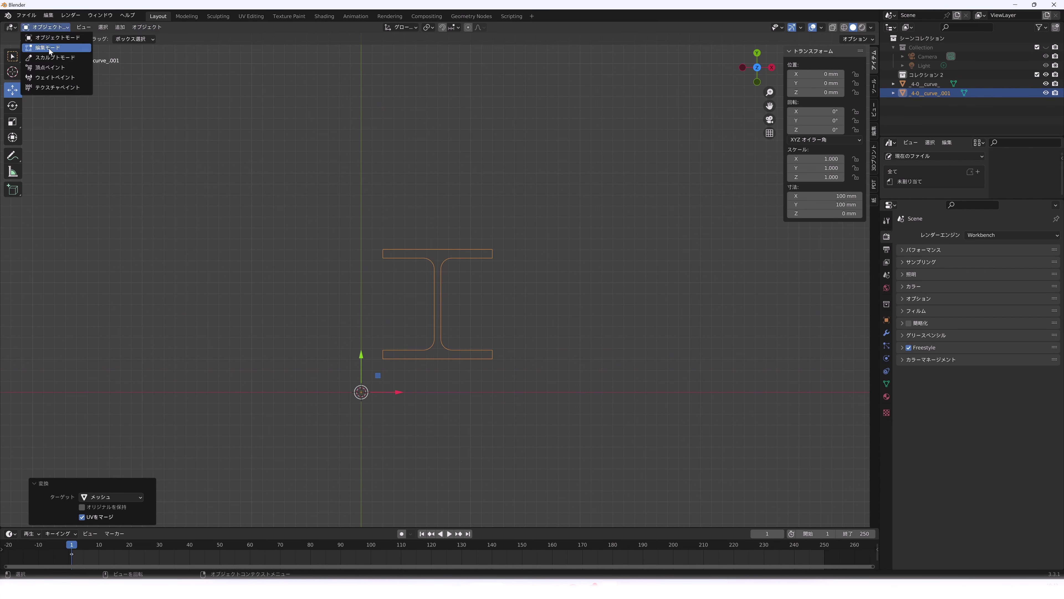
click(49, 47)
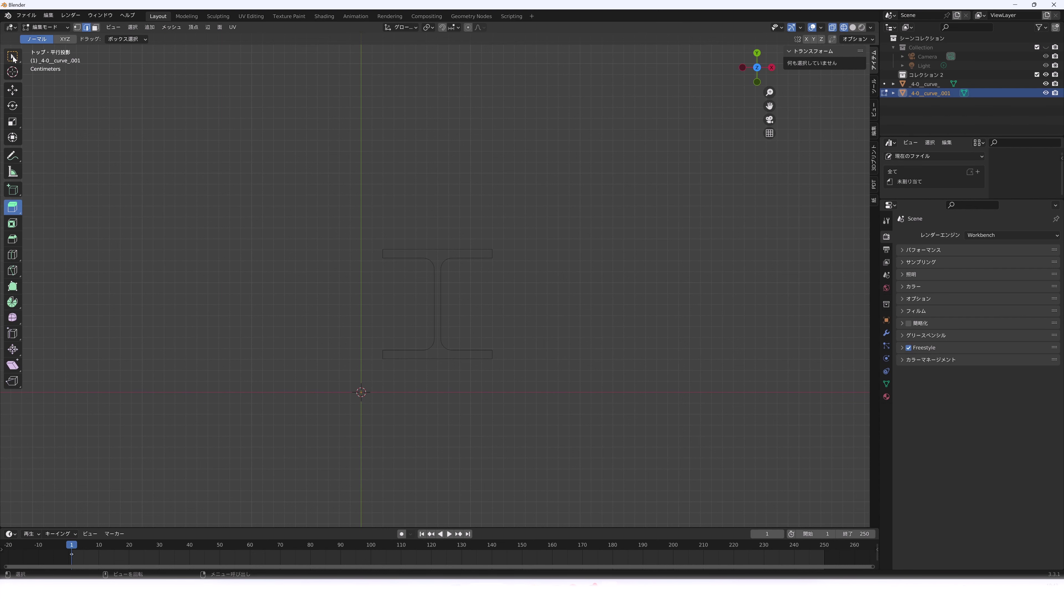
Merge the H100 outline's duplicate vertices by distance (0.1 mm), then fill it as one face.
click(13, 57)
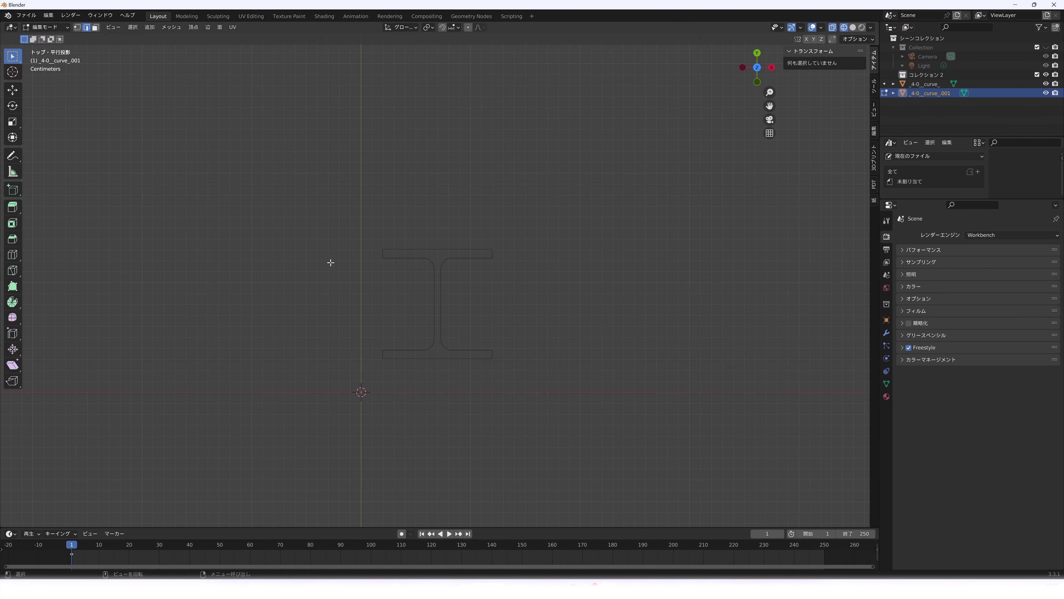
drag(334, 228, 526, 376)
scroll(480, 296, up, 2)
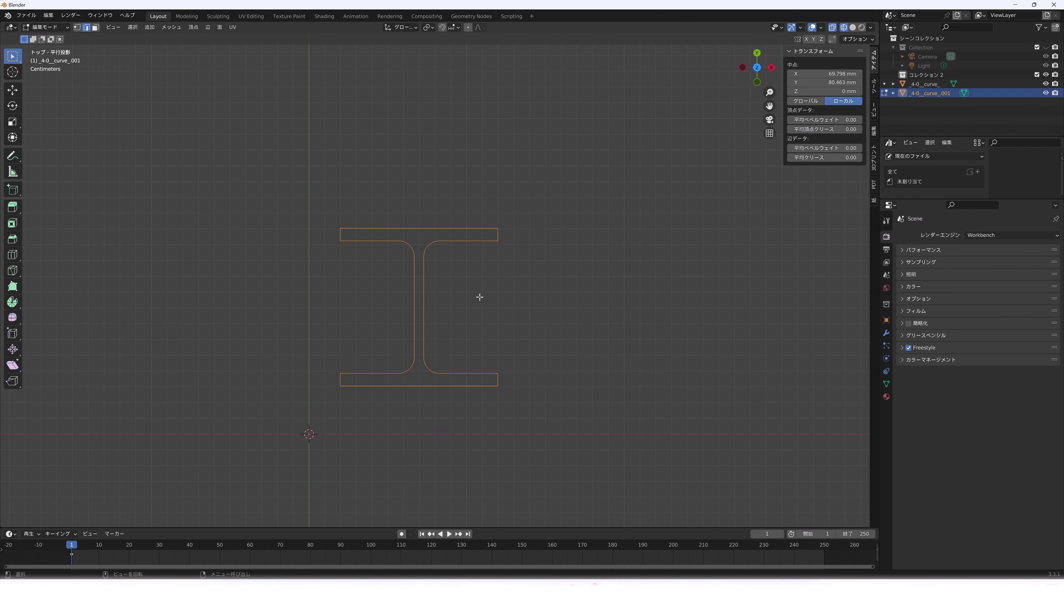
key(f)
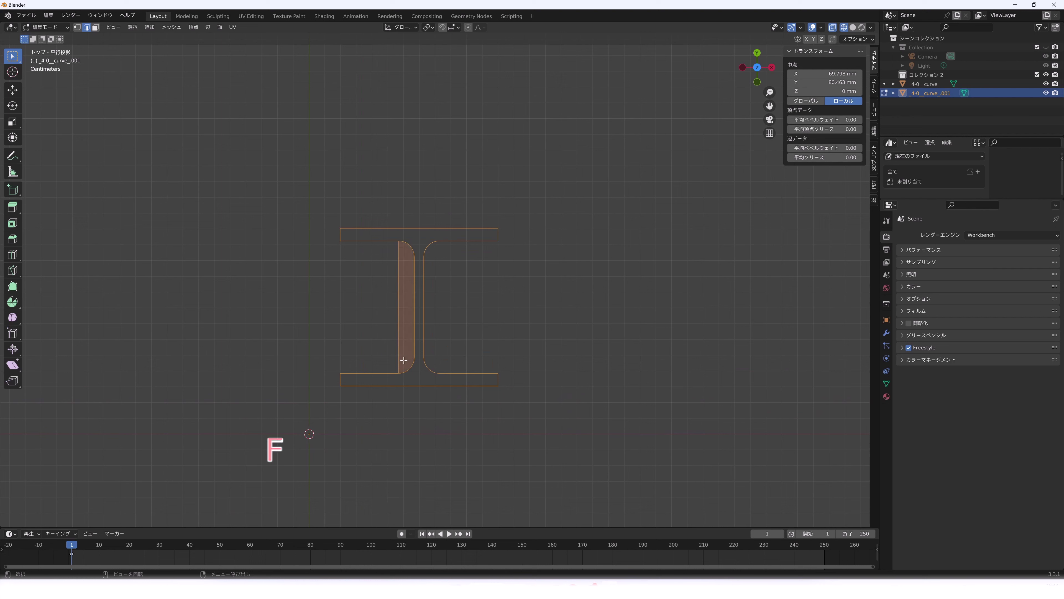
click(852, 27)
click(832, 27)
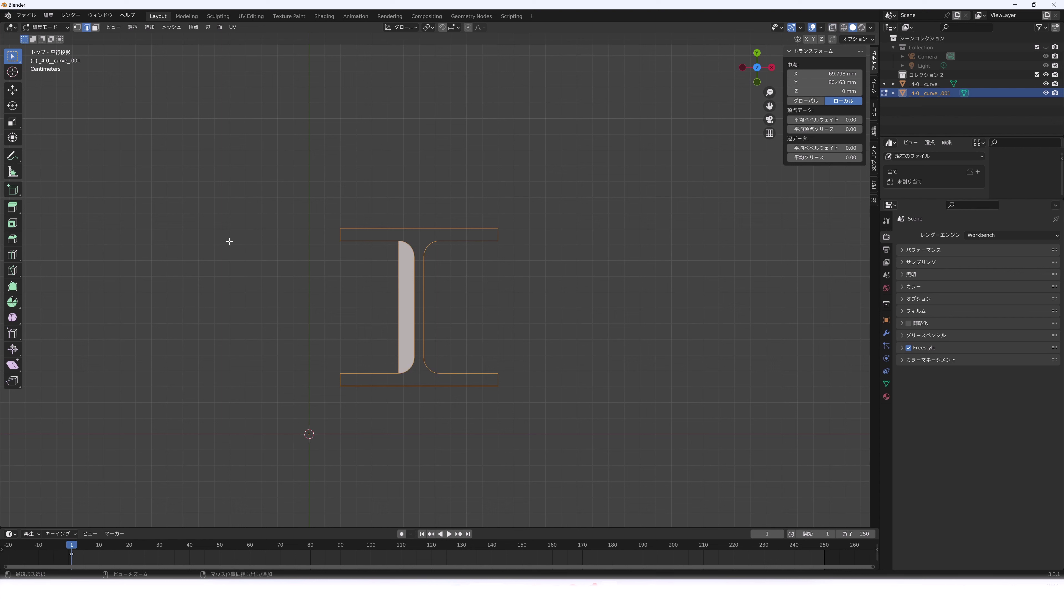
key(ctrl+z)
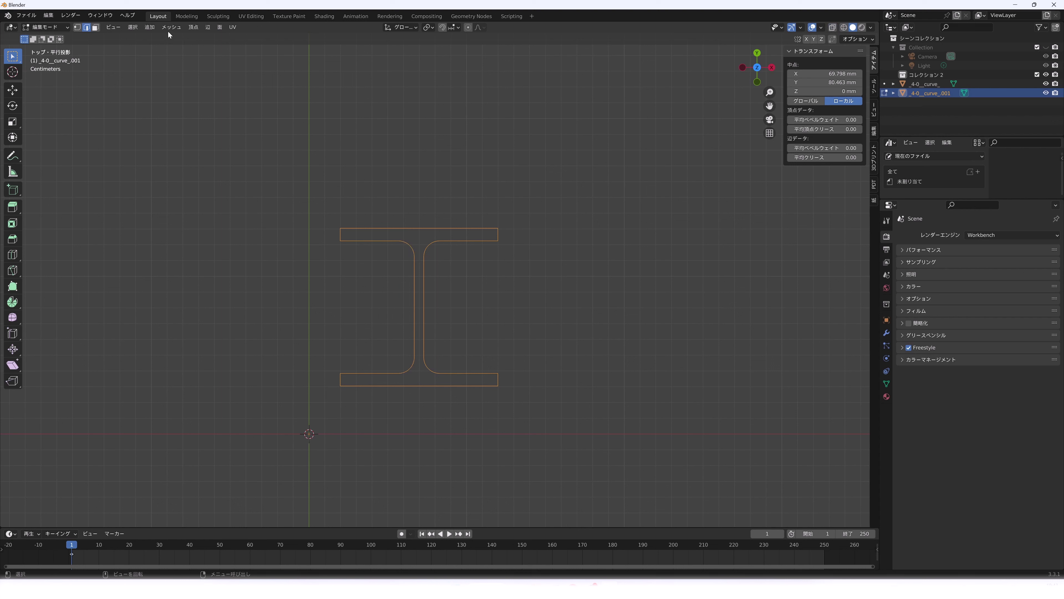
click(168, 29)
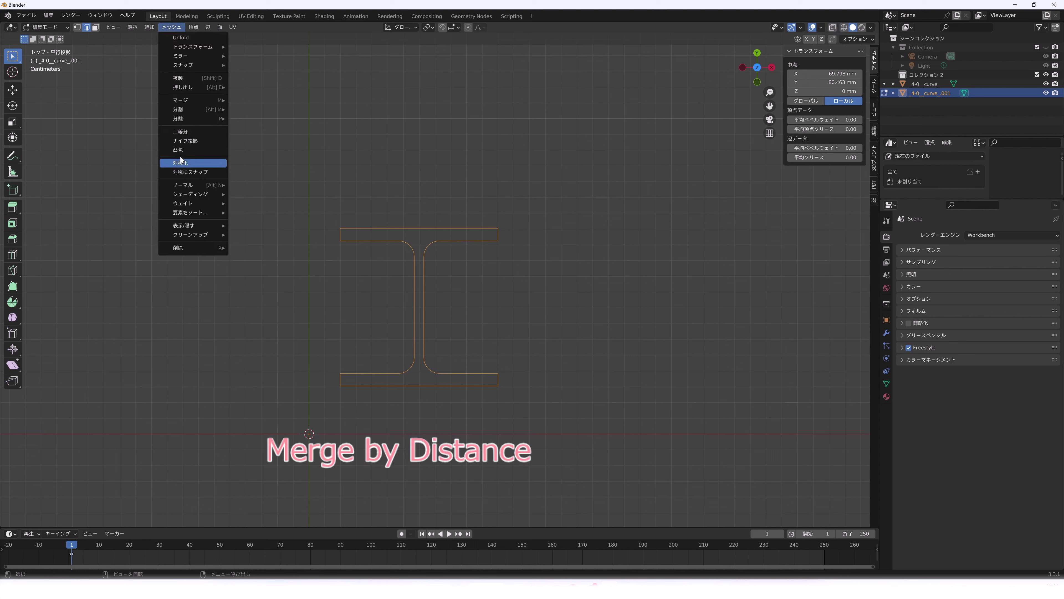
click(248, 136)
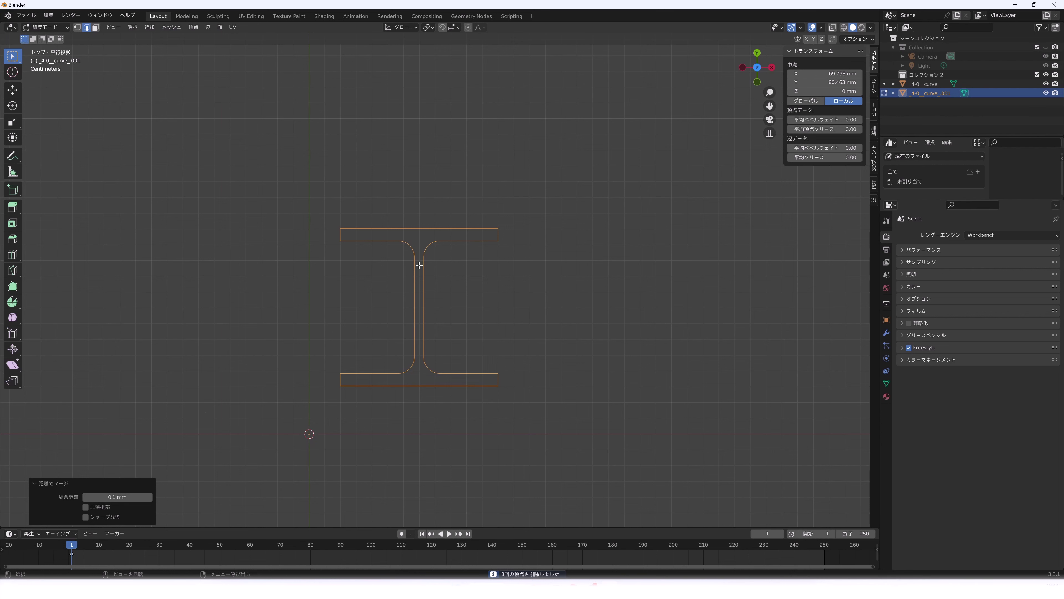
key(f)
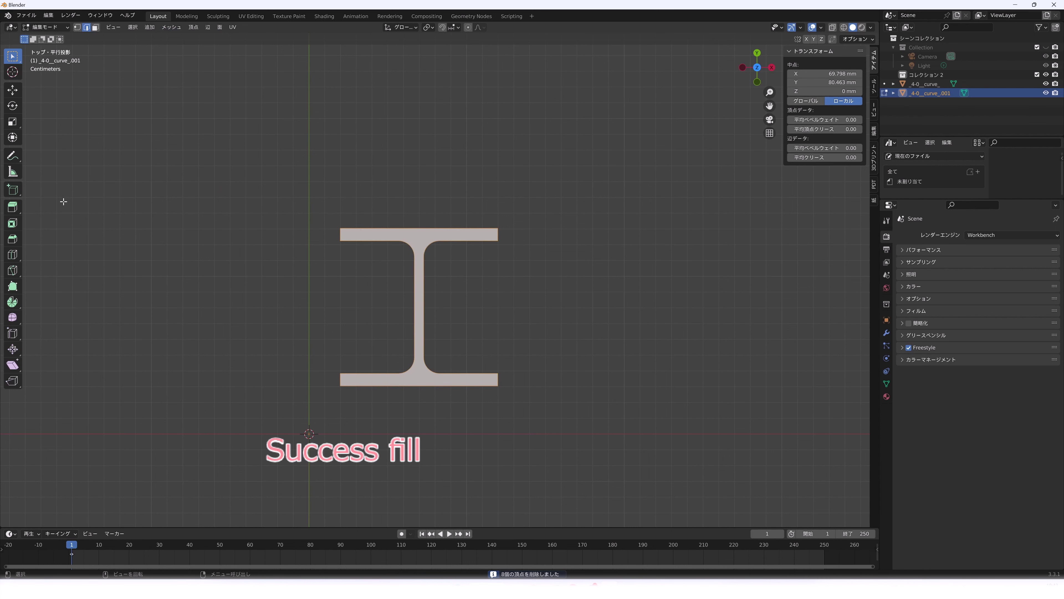
Extrude the I-shaped face upward to a height of 1000 mm along Z.
click(12, 207)
middle_drag(445, 197, 462, 204)
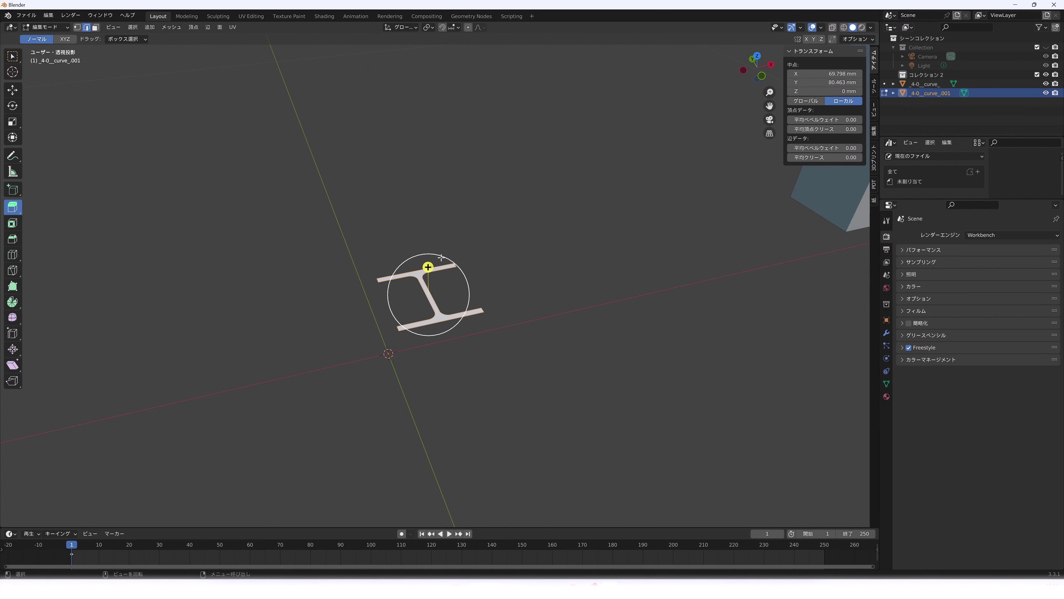
drag(428, 268, 428, 228)
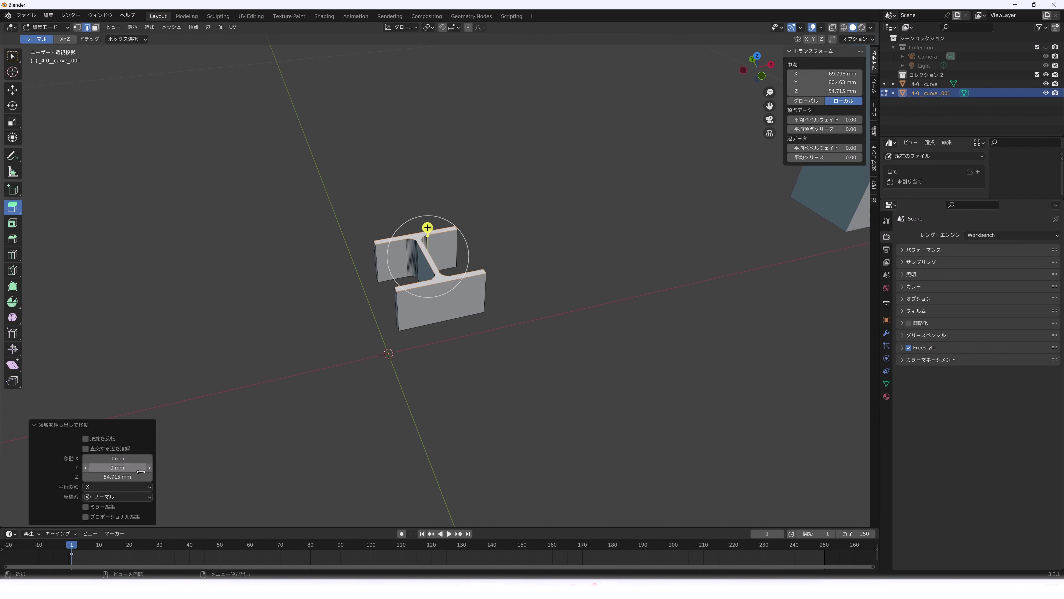
click(127, 477)
text(1)
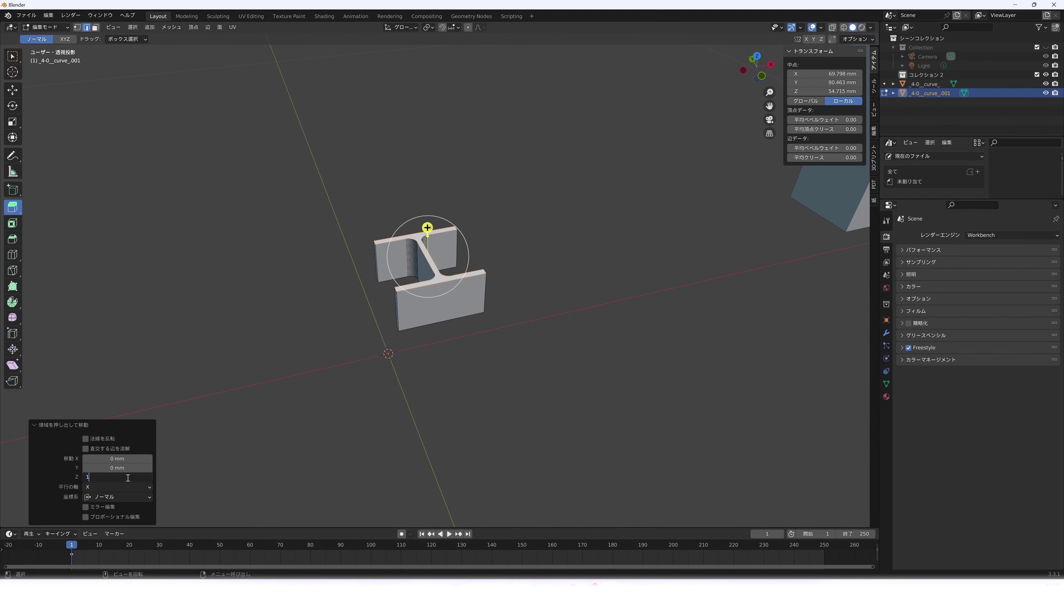
text(000)
key(Return)
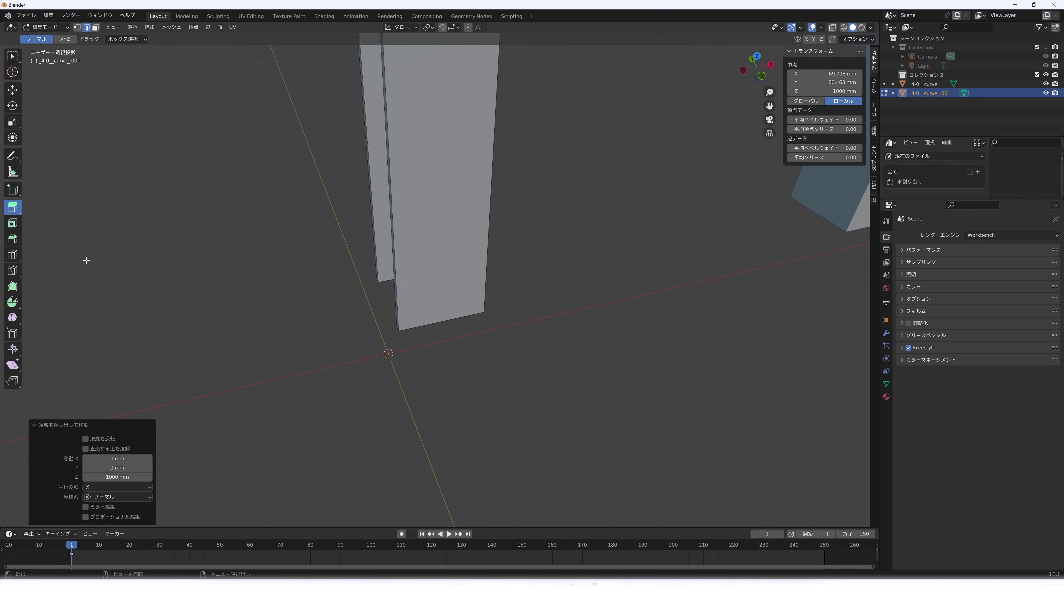
click(13, 89)
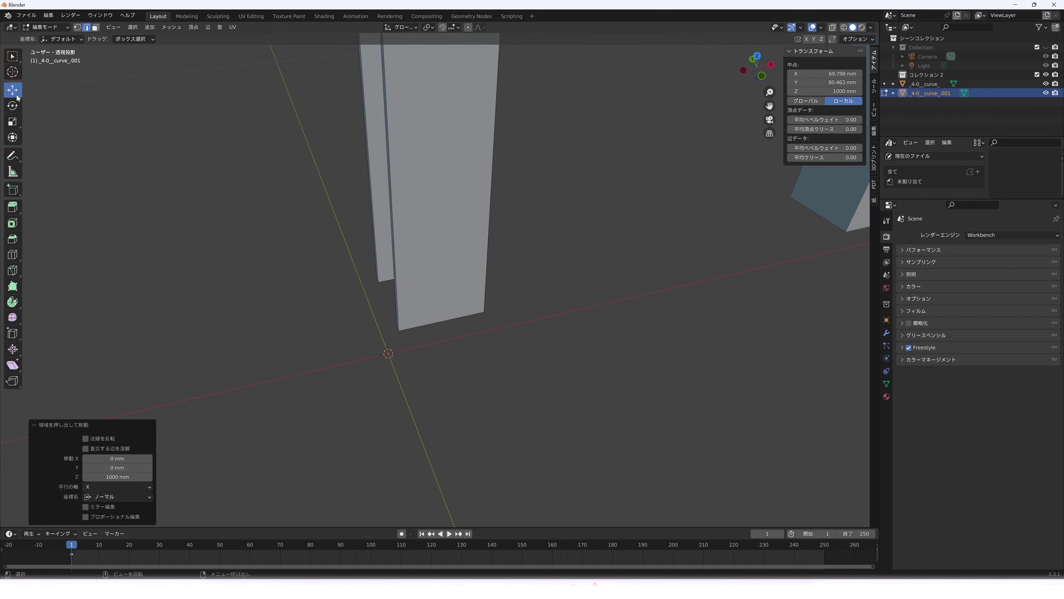
In Object Mode, slide the H-beam 392.36 mm along X, then view from the top.
click(46, 27)
scroll(369, 322, down, 5)
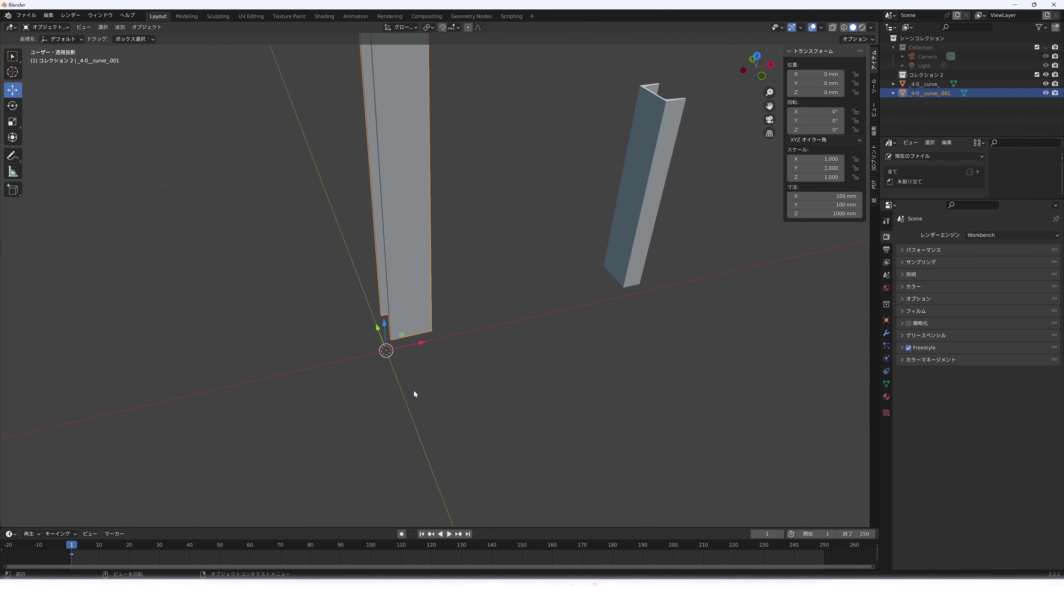
drag(425, 352, 538, 338)
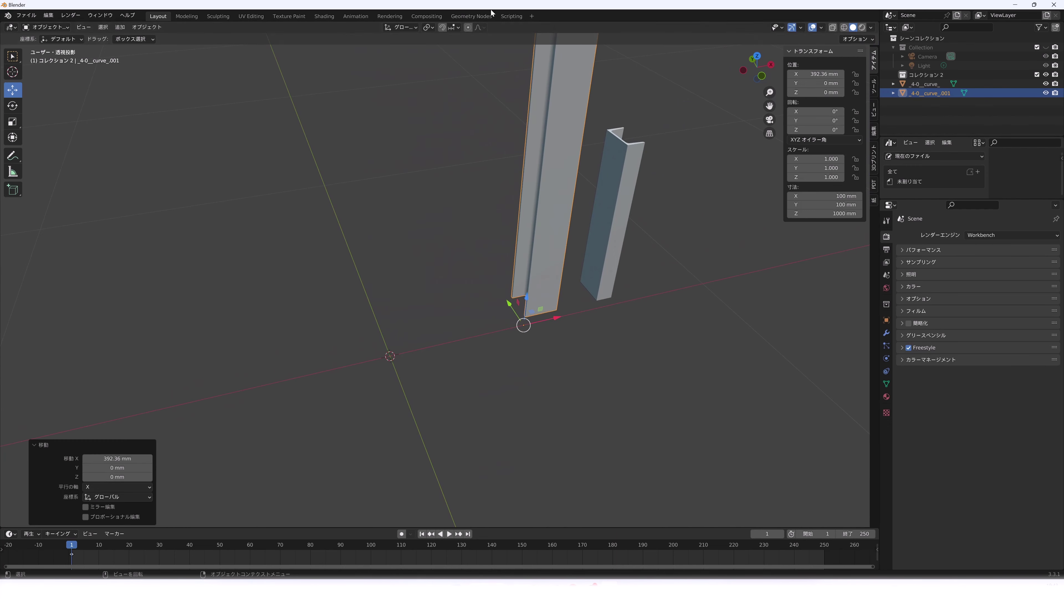
click(757, 55)
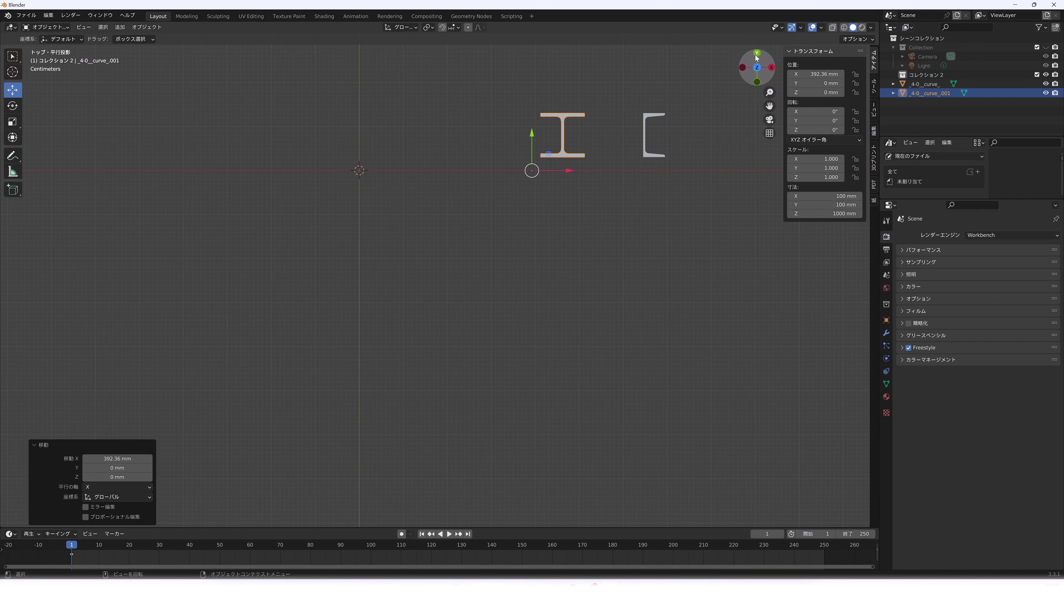
scroll(335, 116, up, 2)
shift+scroll(333, 111, up, 3)
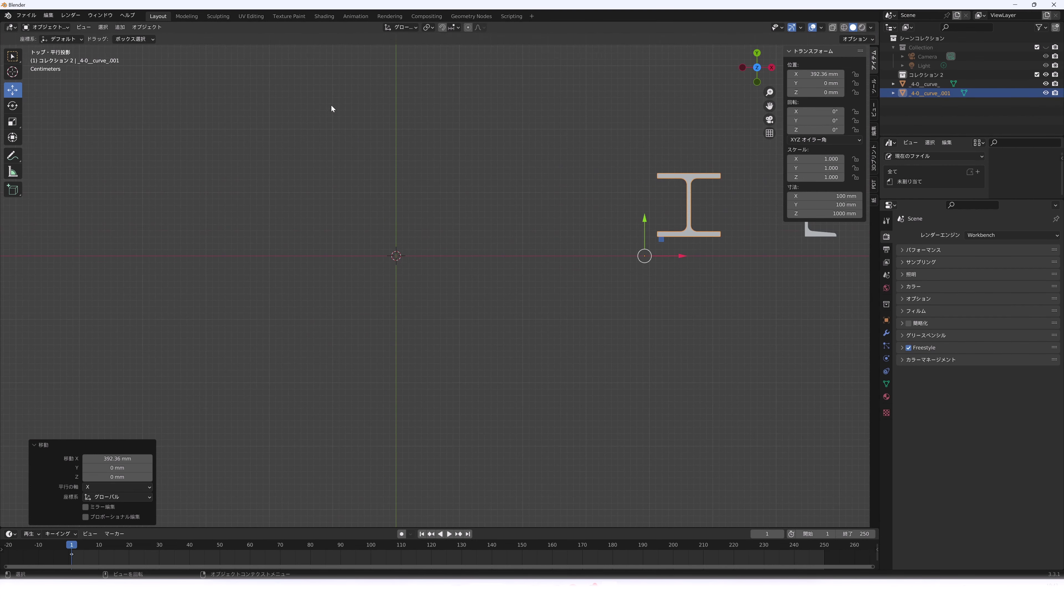
scroll(438, 181, up, 1)
Import 100AFF.dxf, the circular flange with eight bolt holes, via the DXF importer.
click(25, 16)
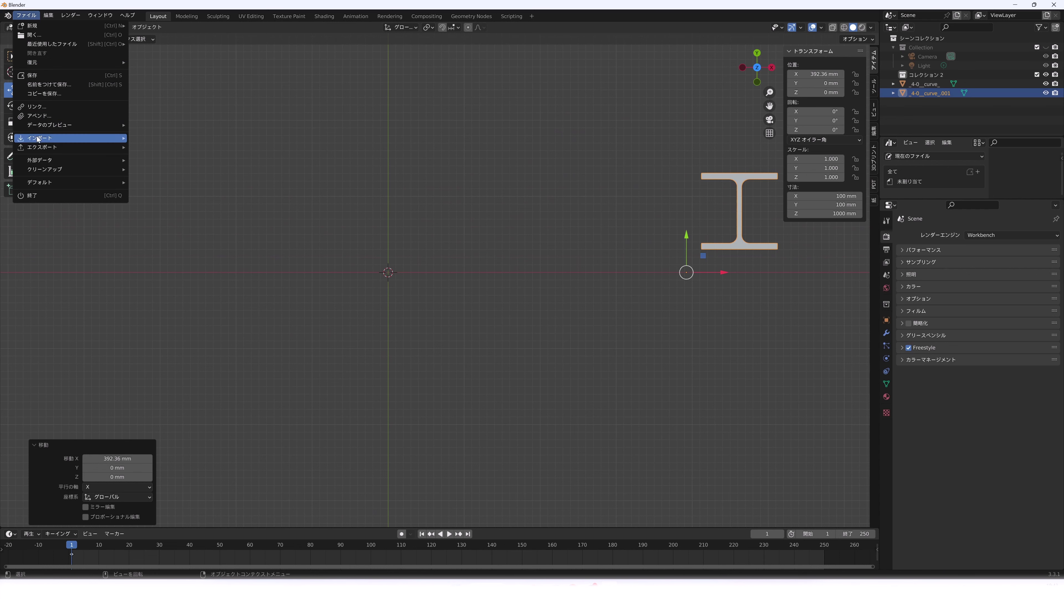
mouse_move(70, 138)
click(164, 265)
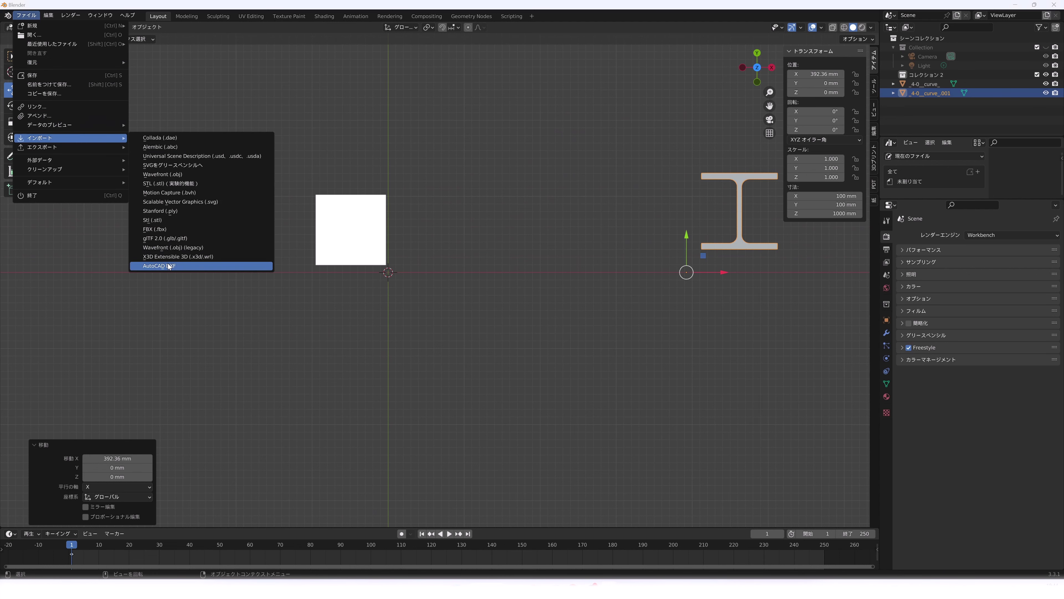
click(439, 222)
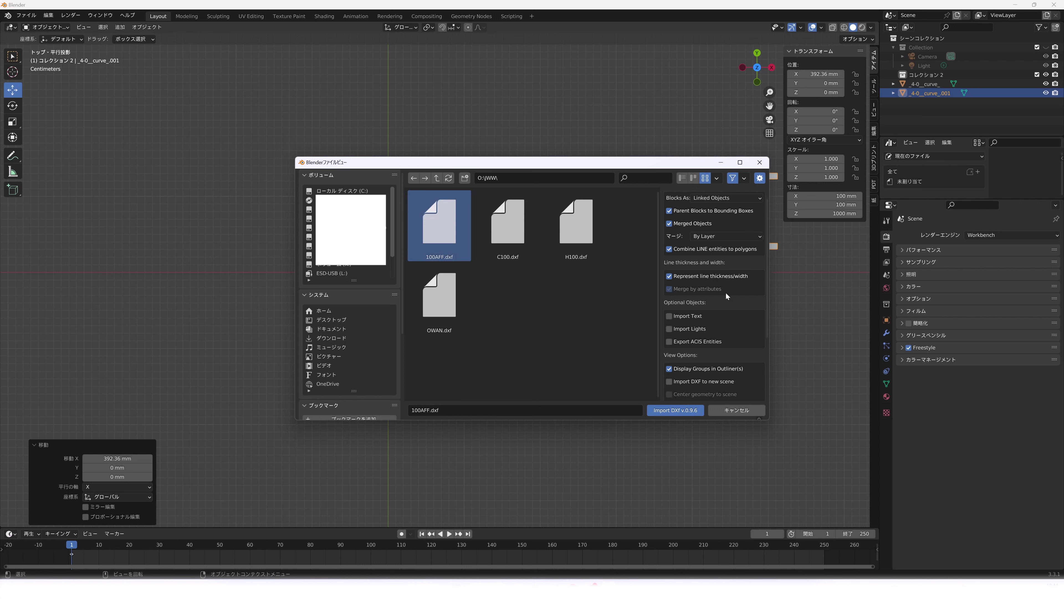
scroll(711, 340, down, 4)
scroll(711, 339, down, 2)
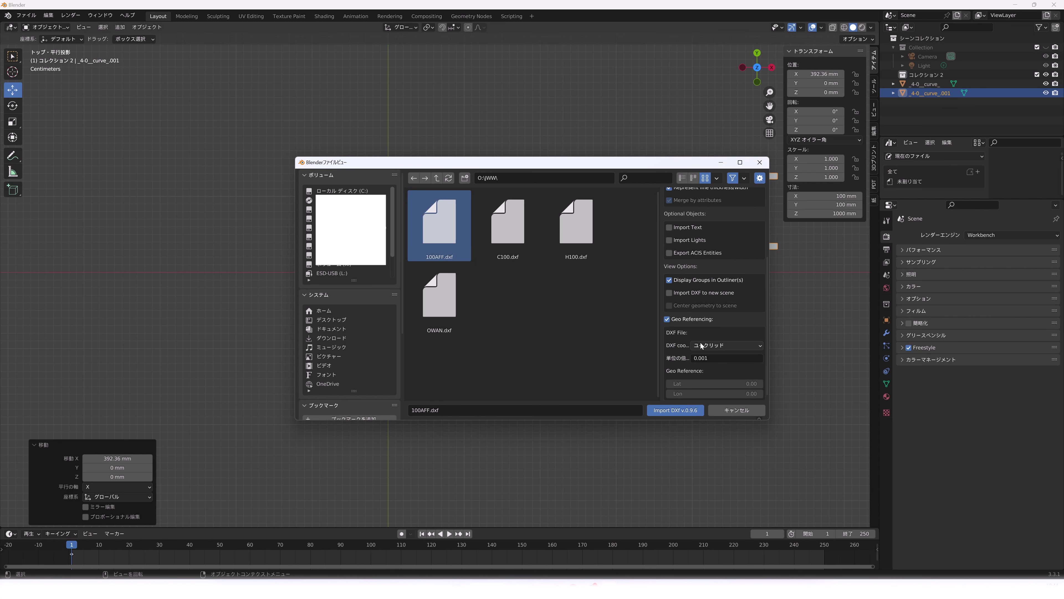
click(674, 410)
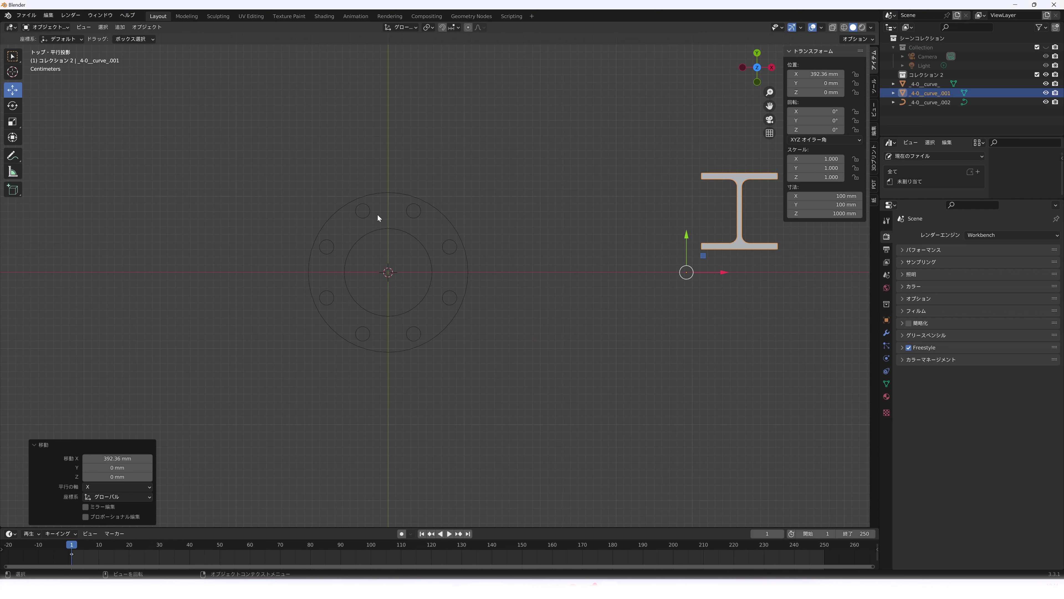
Convert the 100AFF flange curve to a mesh and open it in Edit Mode with X-ray on.
click(368, 199)
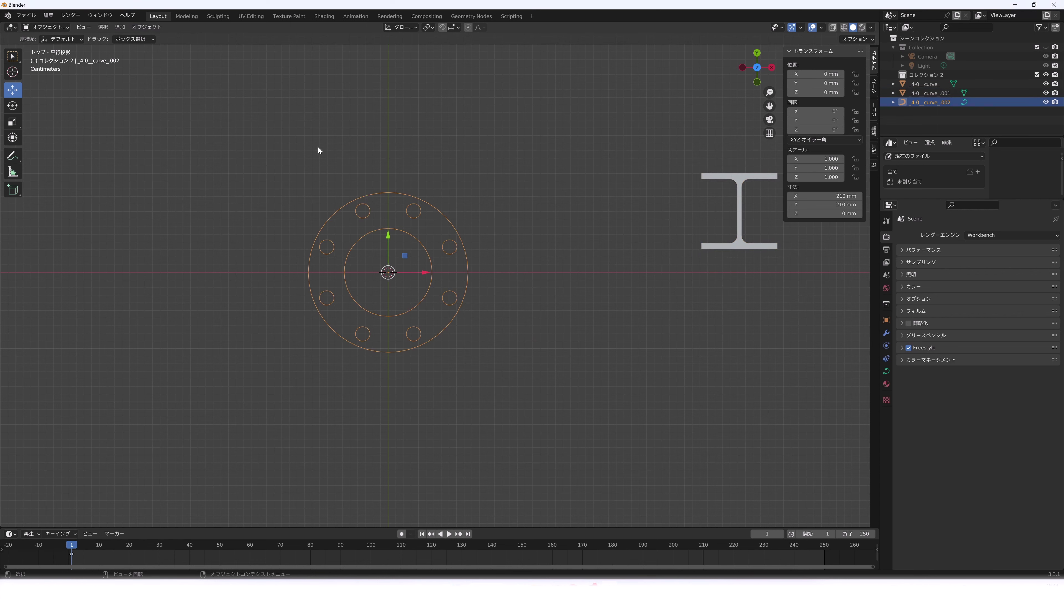
click(145, 29)
mouse_move(149, 292)
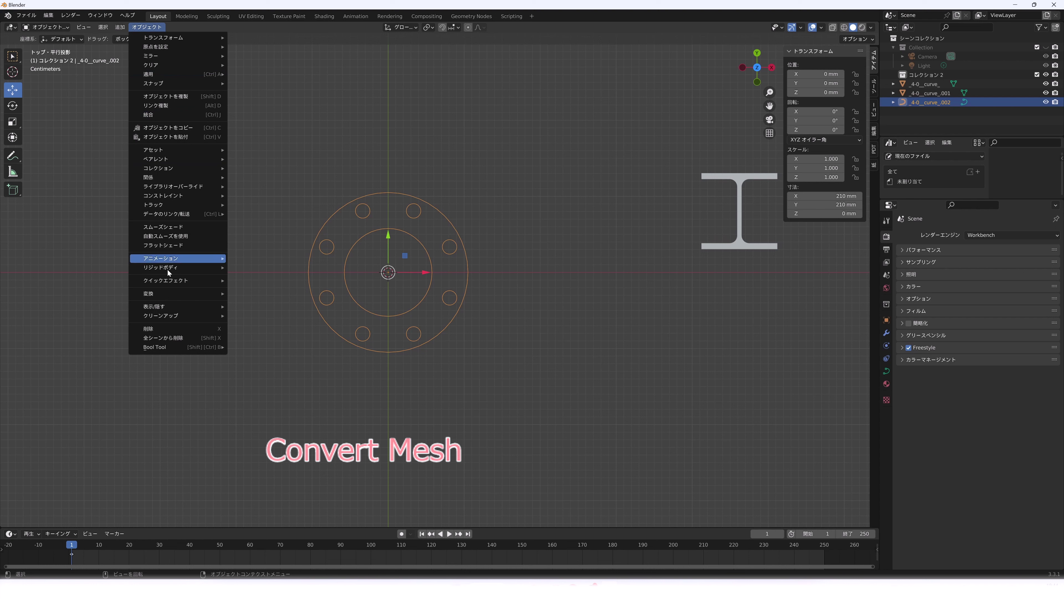
click(252, 302)
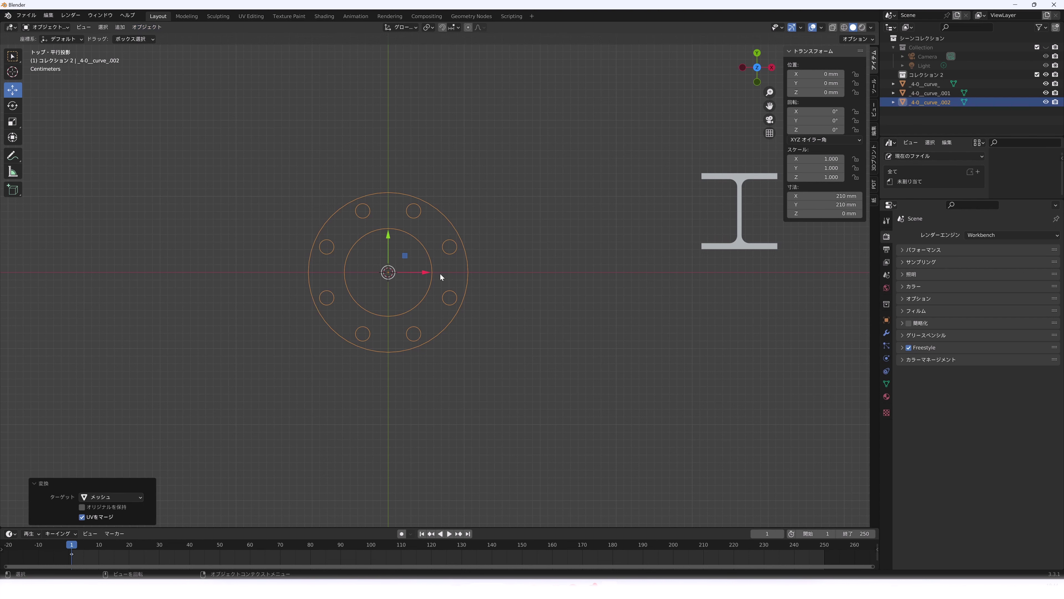
click(832, 27)
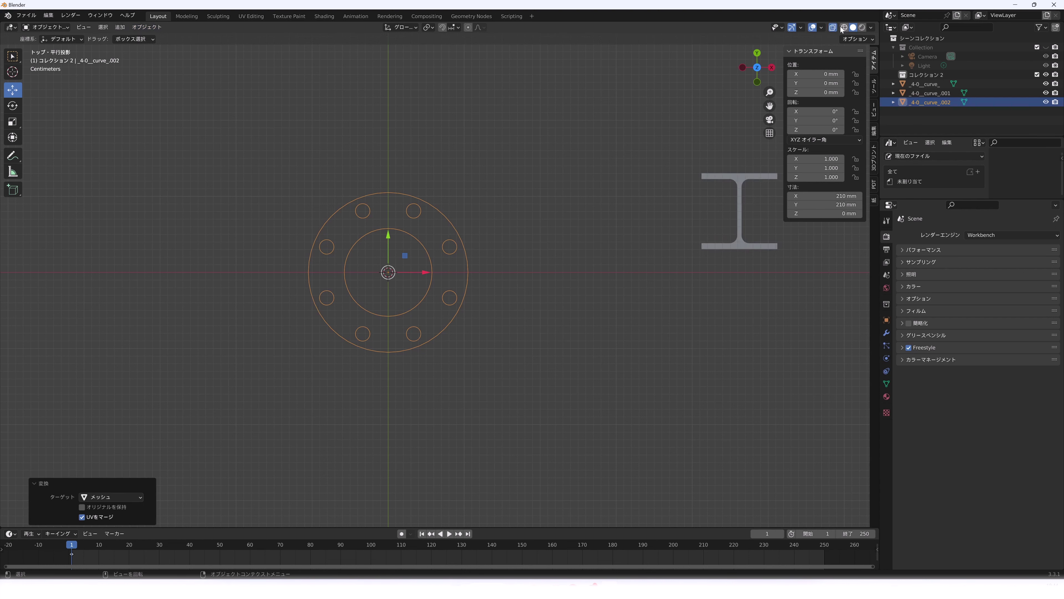
click(61, 27)
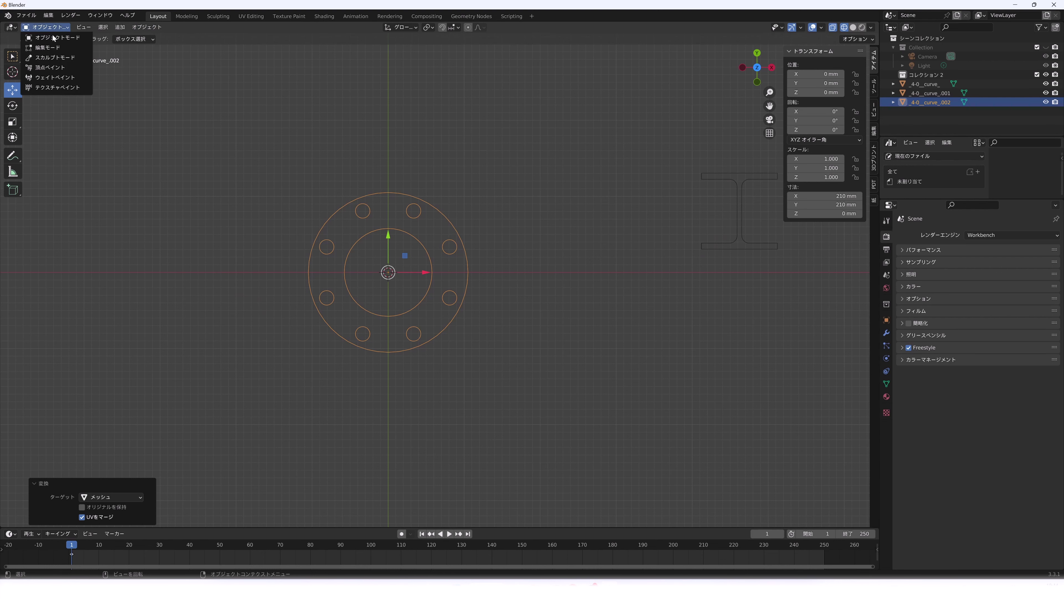
click(40, 45)
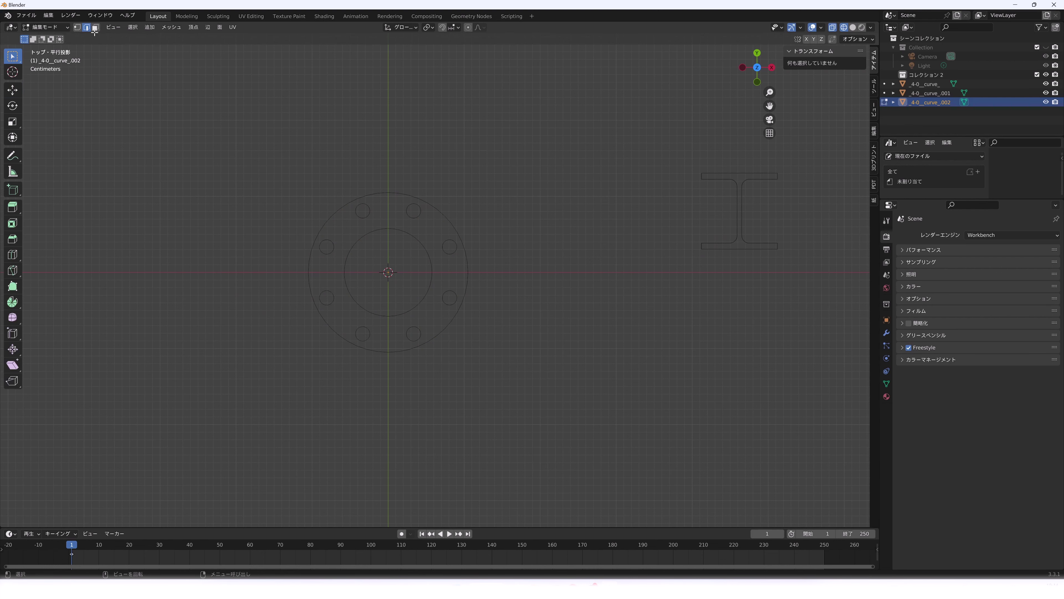
Fill the flange ring around the bolt holes with Alt+F, then simplify it with a 5° limited dissolve.
drag(233, 163, 565, 398)
scroll(389, 227, up, 2)
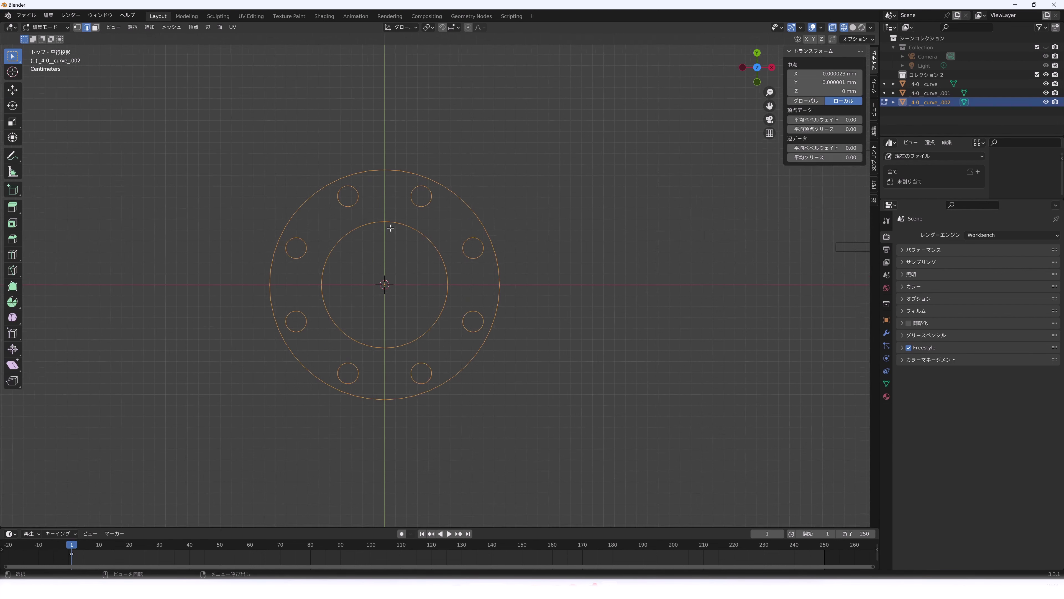
scroll(389, 228, up, 1)
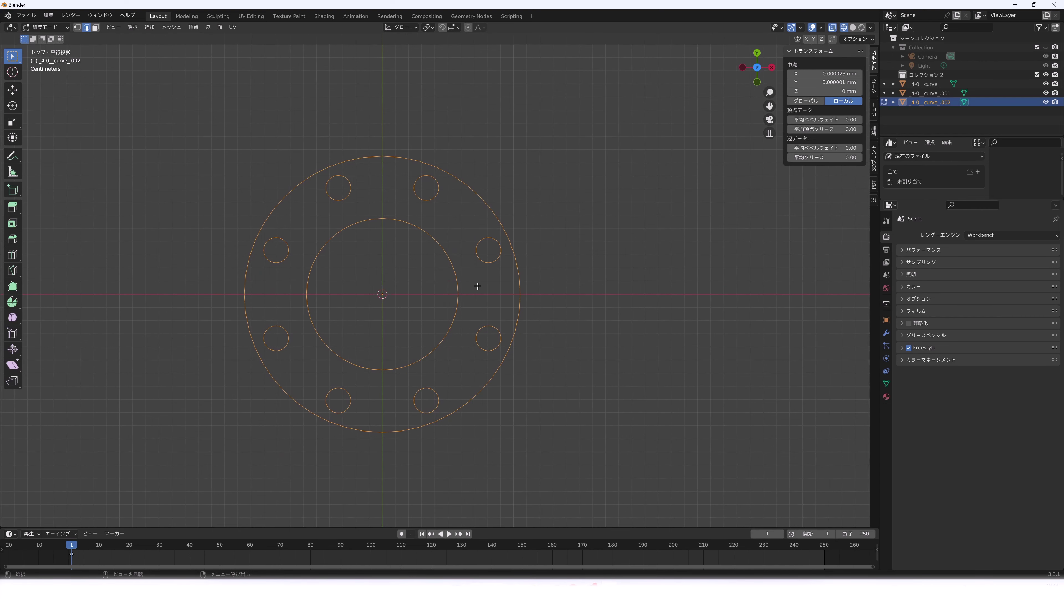
key(f)
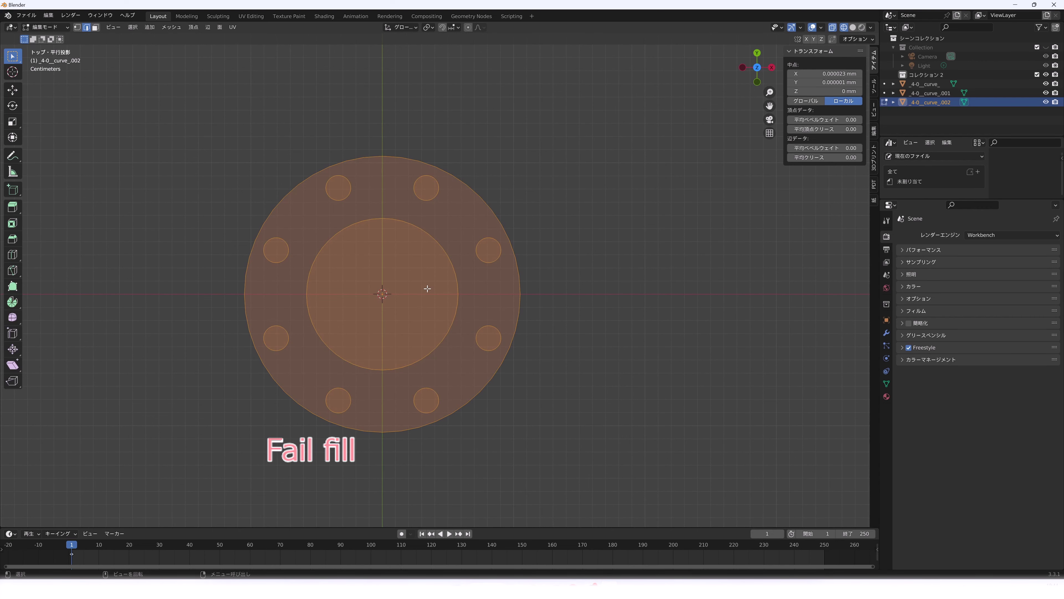
key(ctrl+z)
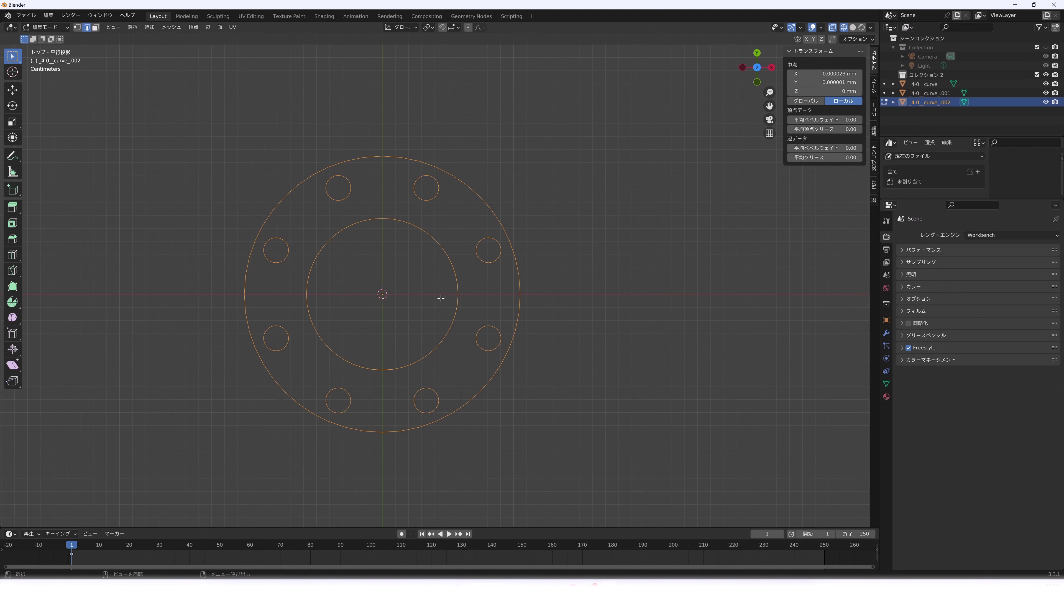
key(alt+f)
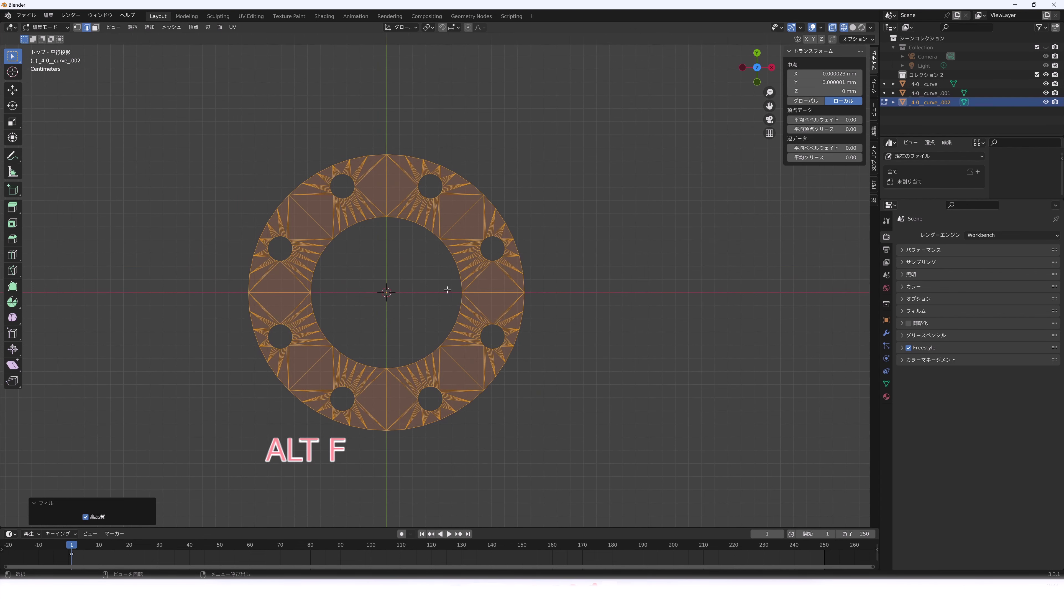
scroll(448, 289, down, 2)
click(171, 26)
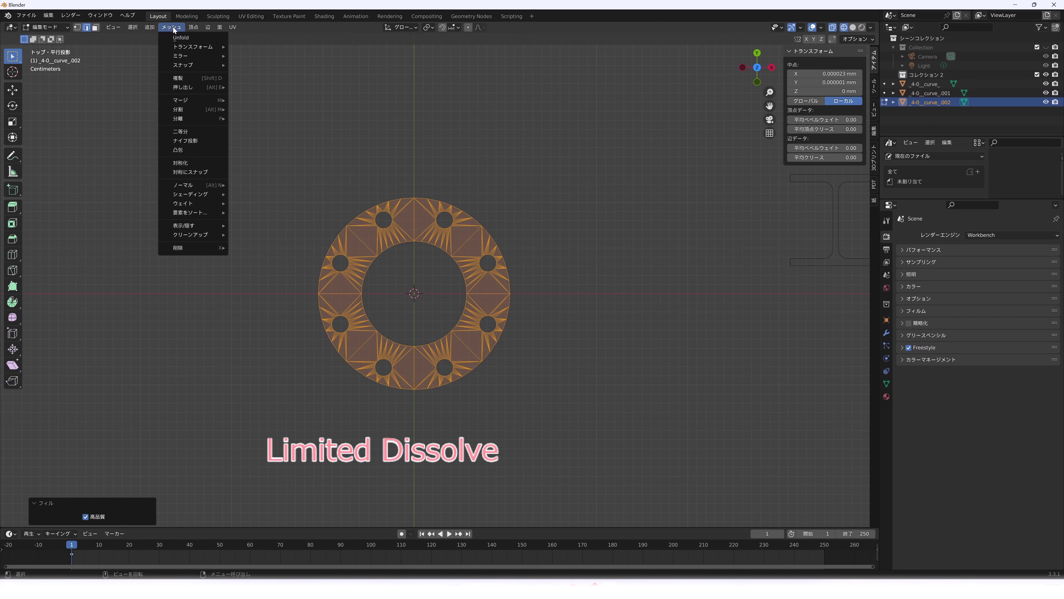
mouse_move(192, 248)
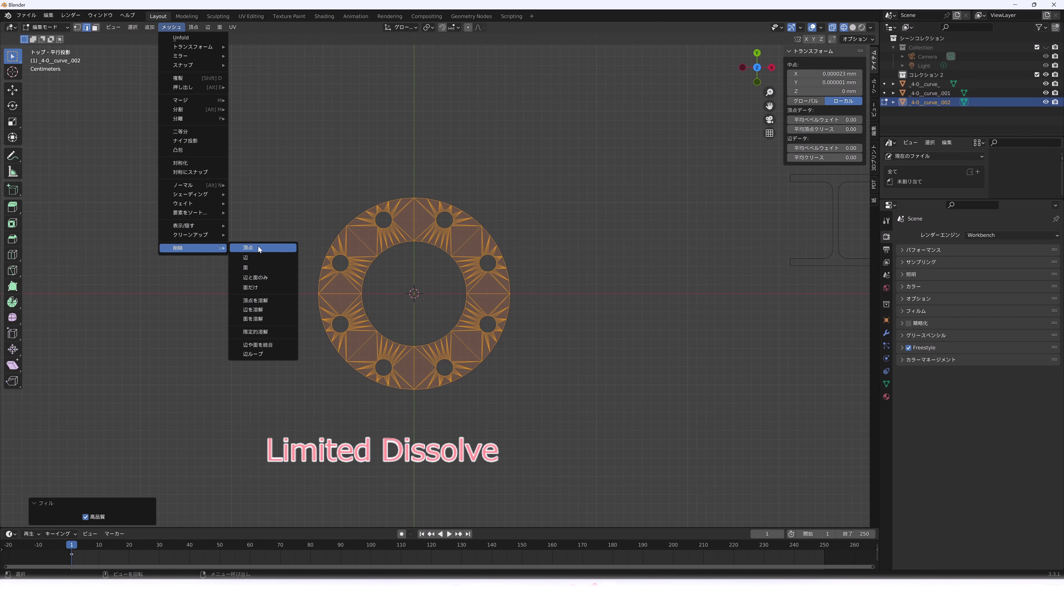
click(261, 334)
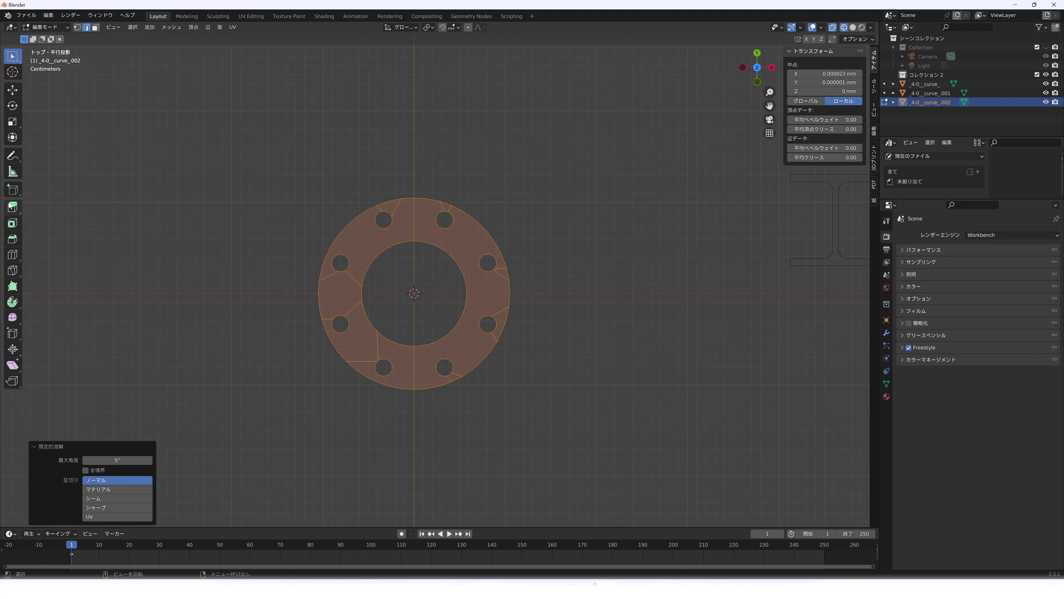
click(12, 207)
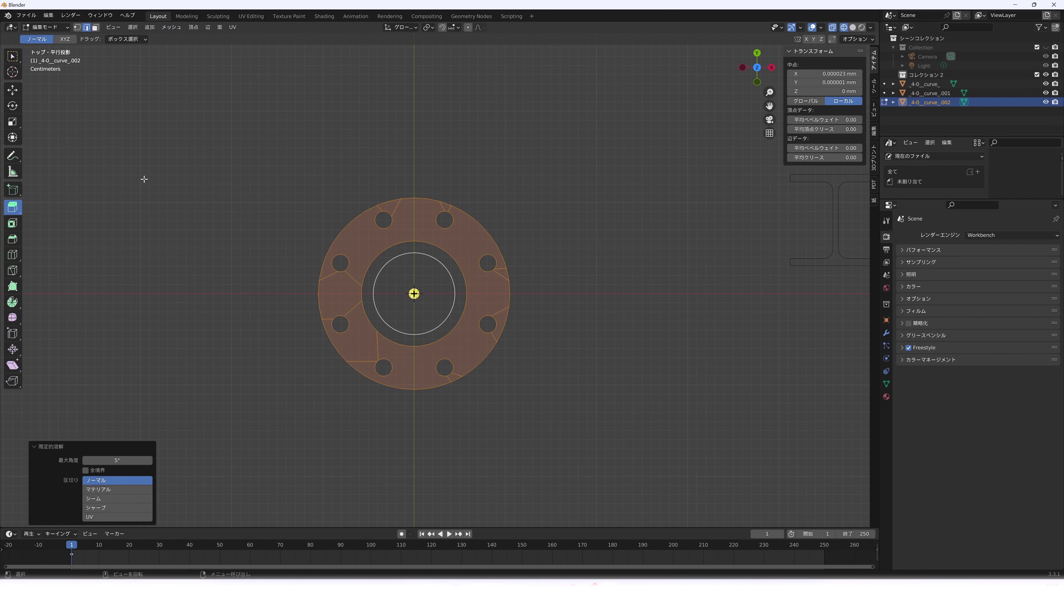
In solid shading, extrude the flange face 18 mm into a 210 × 210 × 18 mm plate.
click(852, 27)
click(832, 30)
middle_drag(641, 212, 654, 125)
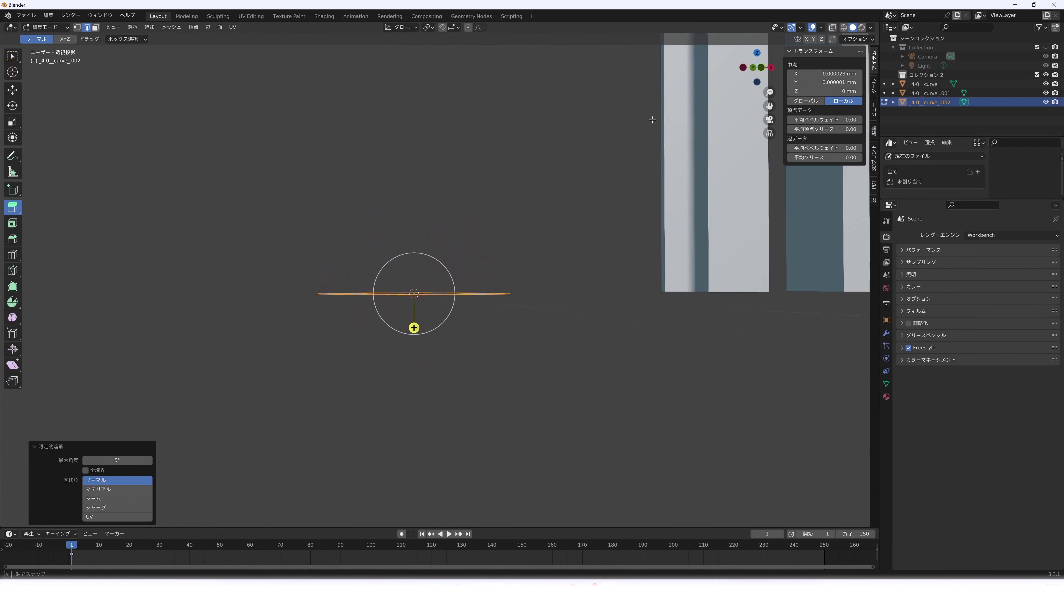
drag(420, 326, 420, 337)
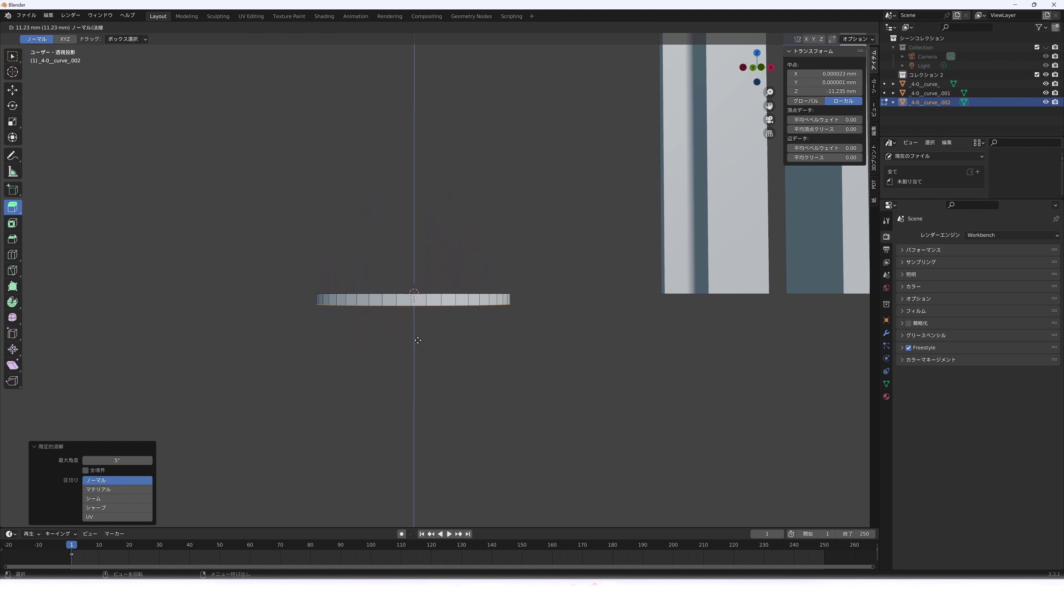
click(141, 476)
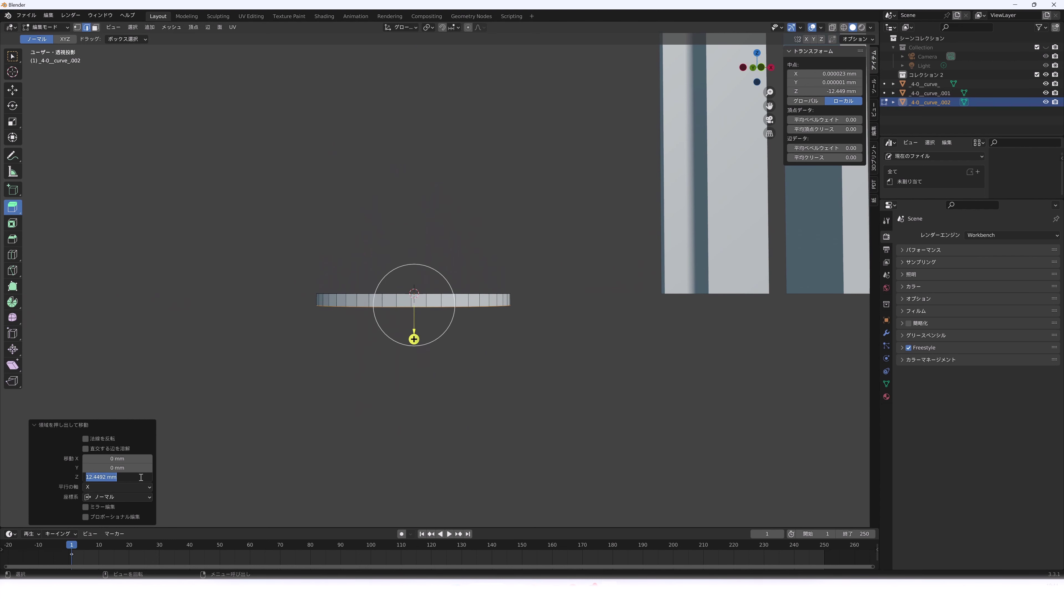
text(1)
text(8)
key(Return)
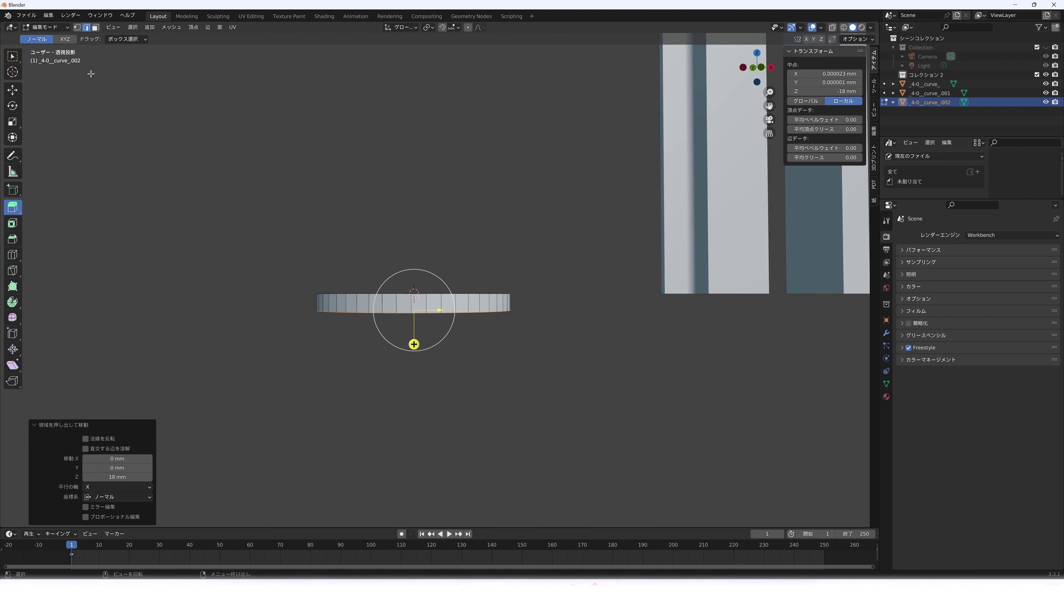
click(46, 27)
Back in Object Mode, apply Shade Smooth to the 18 mm flange plate.
click(42, 30)
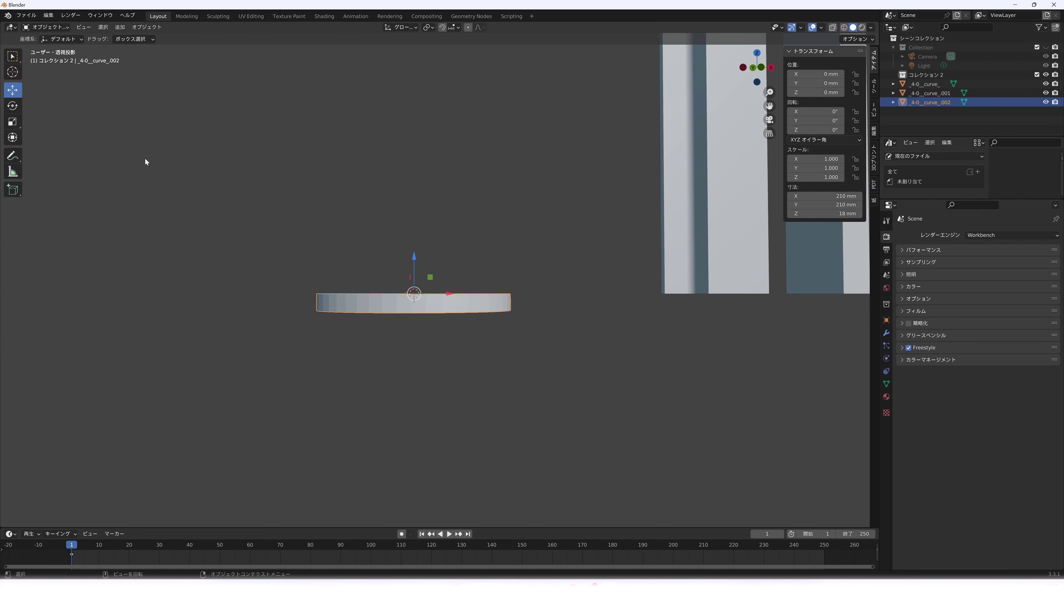
mouse_move(257, 198)
middle_down()
mouse_move(383, 230)
mouse_move(384, 249)
middle_up()
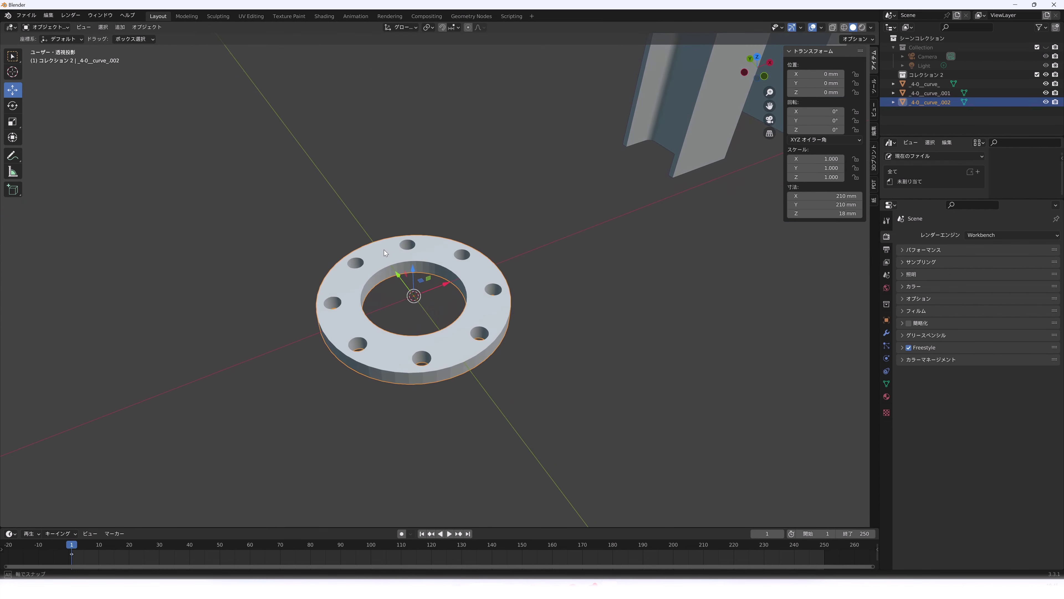
right_click(403, 251)
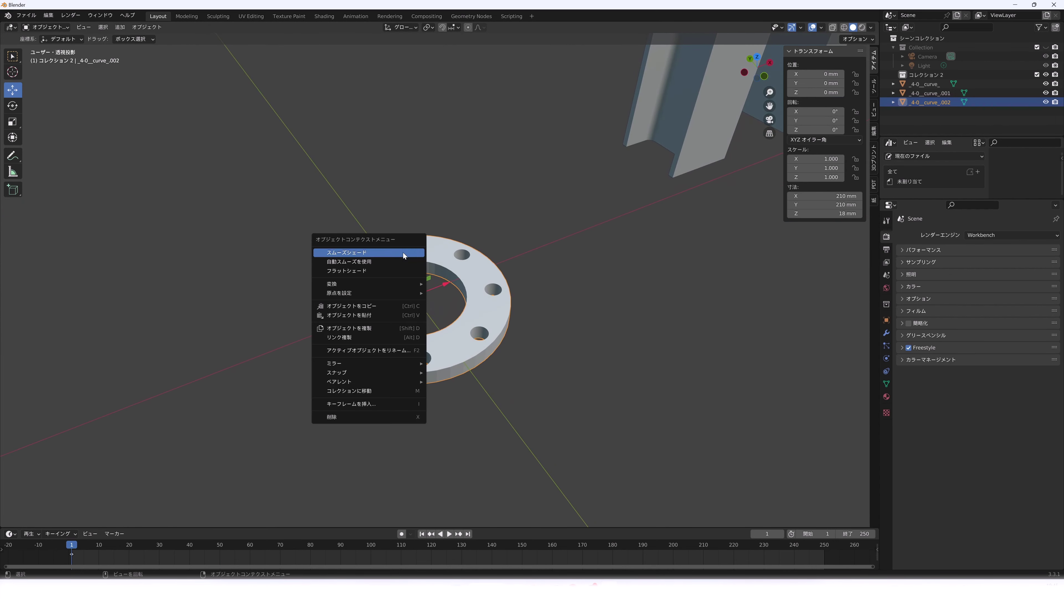
click(389, 261)
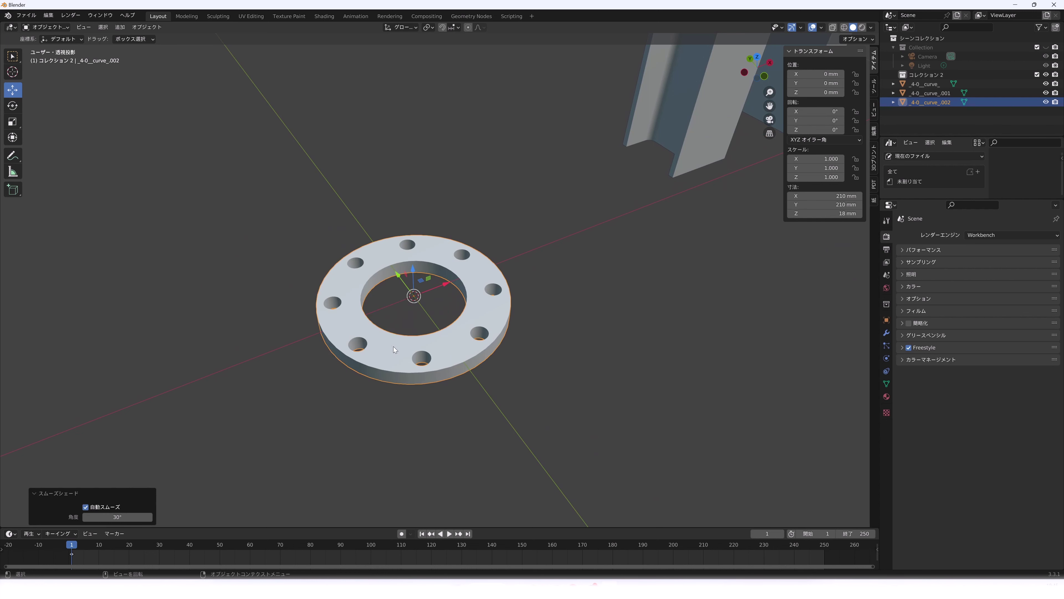
scroll(419, 361, down, 3)
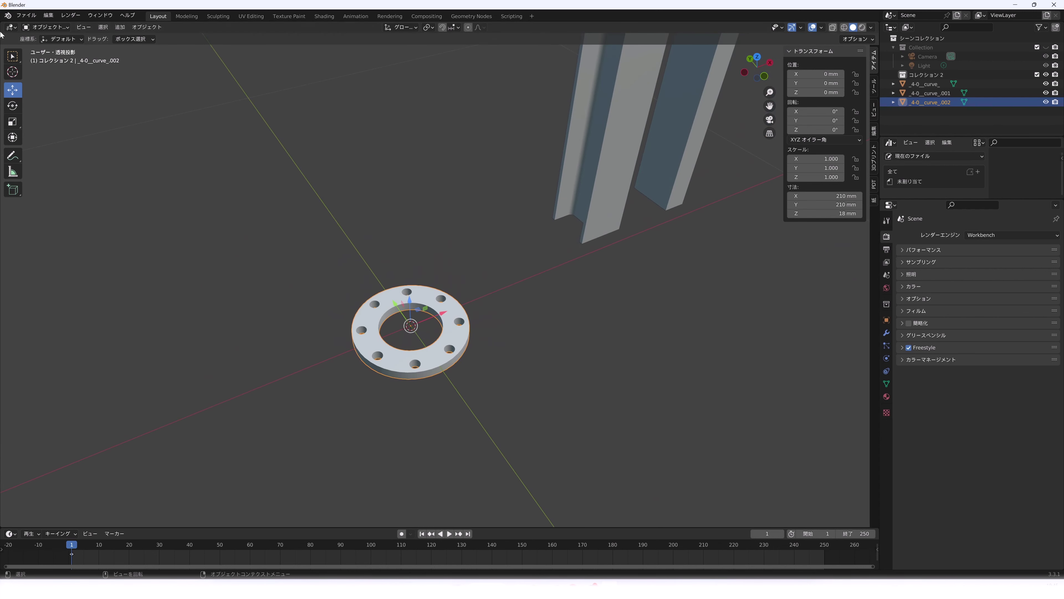
Move the flange to X 221.23 mm, Y 128.45 mm, then deselect and orbit to view all parts.
mouse_move(444, 317)
mouse_down()
mouse_move(545, 276)
mouse_move(459, 227)
mouse_up()
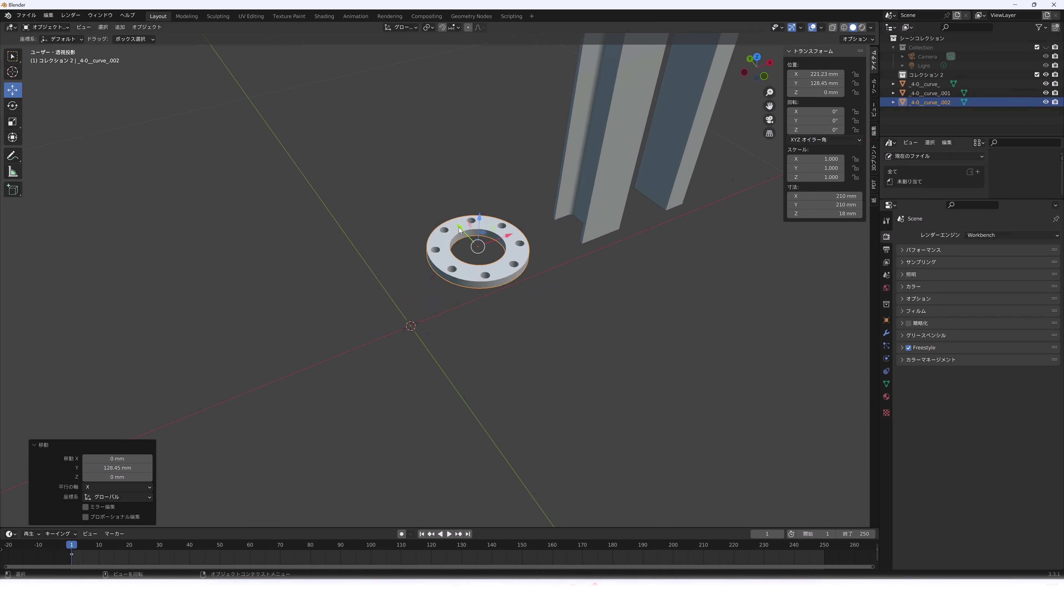
mouse_move(458, 227)
middle_down()
mouse_move(431, 328)
mouse_move(540, 271)
mouse_move(465, 295)
mouse_move(462, 333)
mouse_move(435, 310)
mouse_move(336, 289)
mouse_move(336, 254)
mouse_move(340, 262)
middle_up()
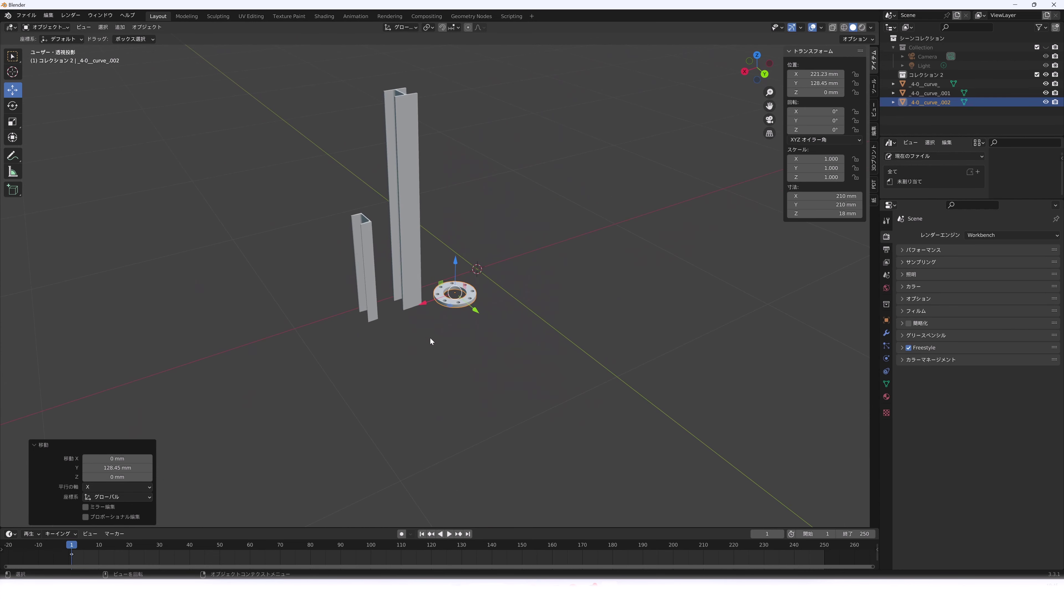
scroll(490, 296, up, 2)
click(493, 298)
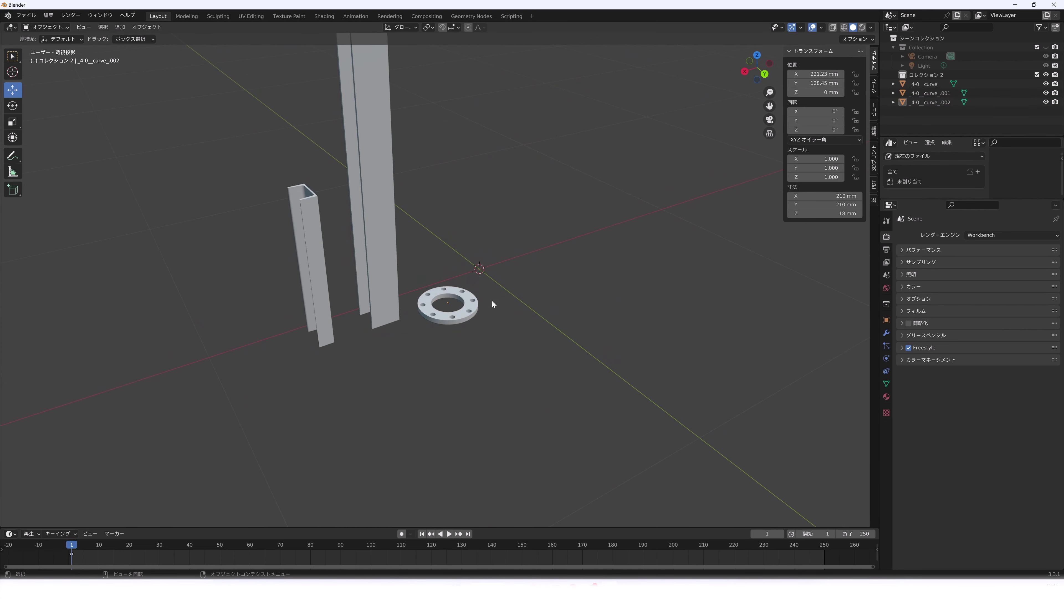
scroll(493, 300, up, 2)
mouse_move(471, 316)
middle_down()
mouse_move(490, 311)
mouse_move(379, 336)
mouse_move(514, 329)
mouse_move(568, 376)
mouse_move(513, 349)
mouse_move(516, 359)
middle_up()
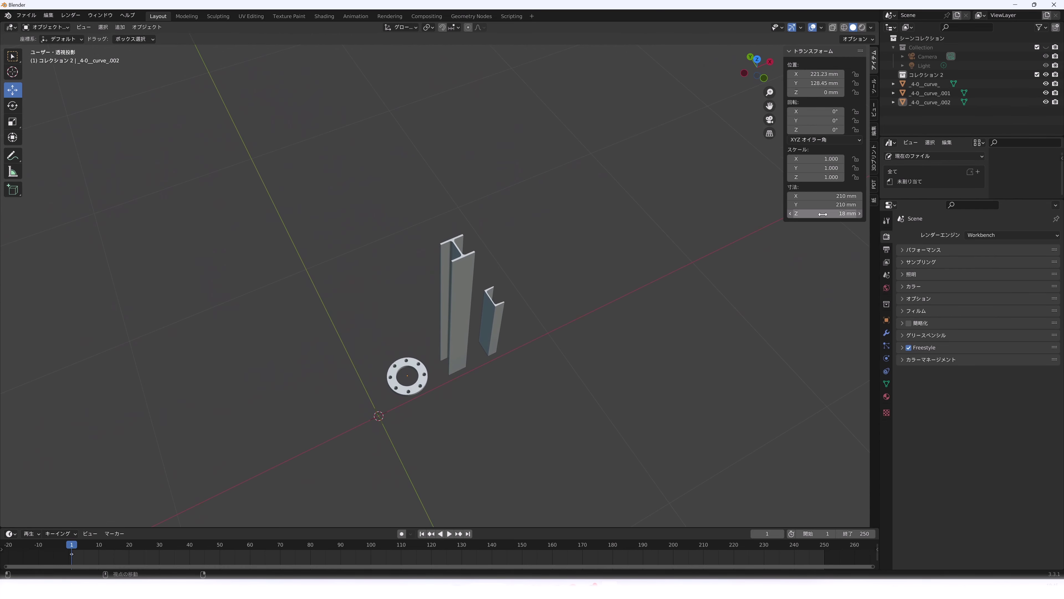